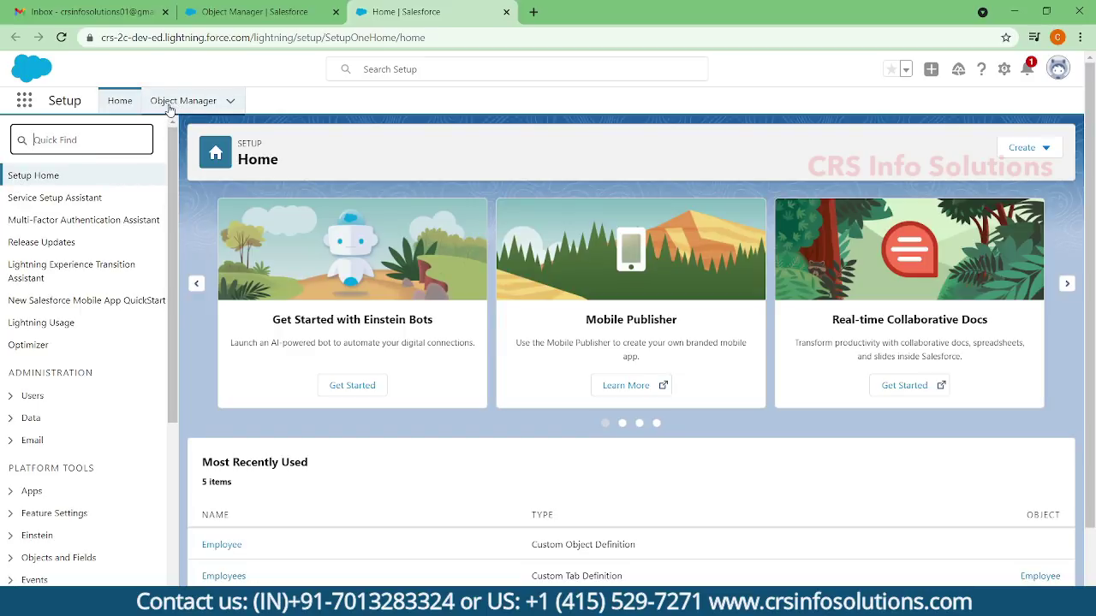
Search Object Manager for 'employee' and open the Employee object's Details page.
left_click(170, 104)
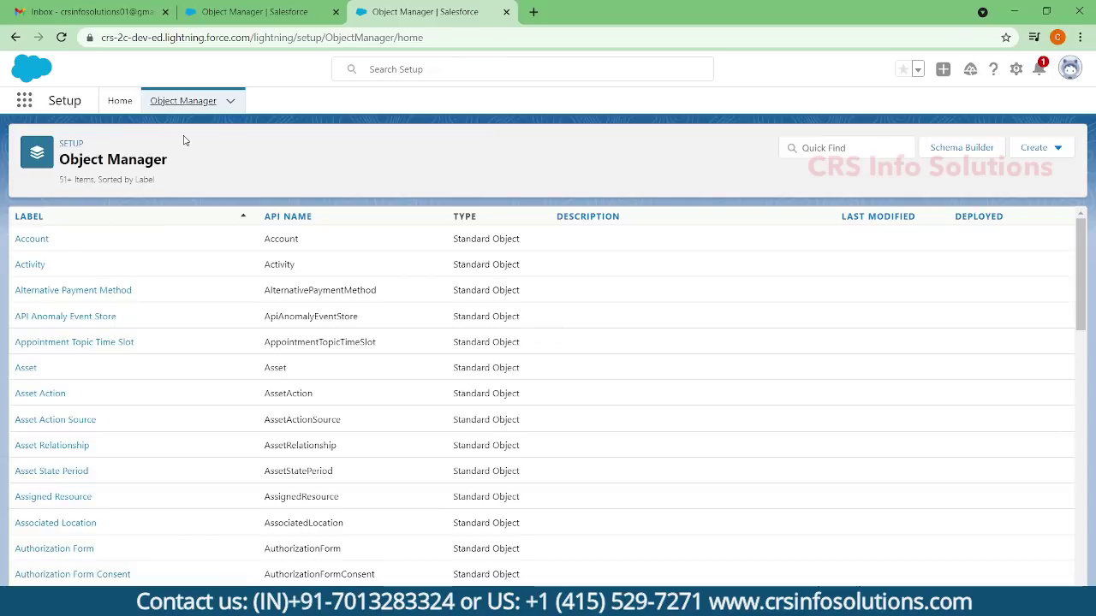
left_click(851, 147)
type("em")
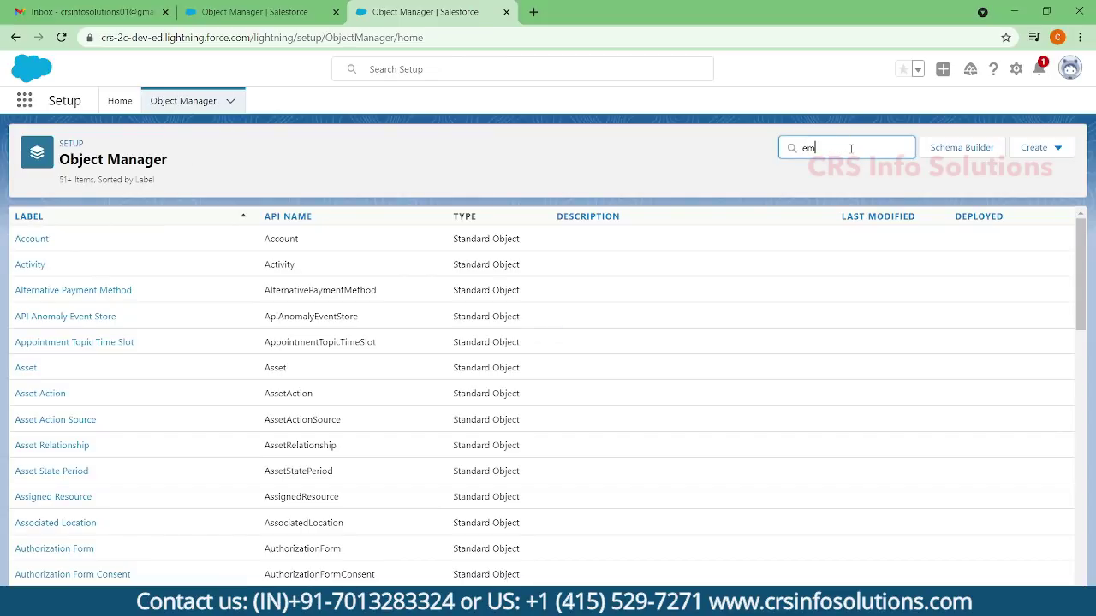
type("ployee")
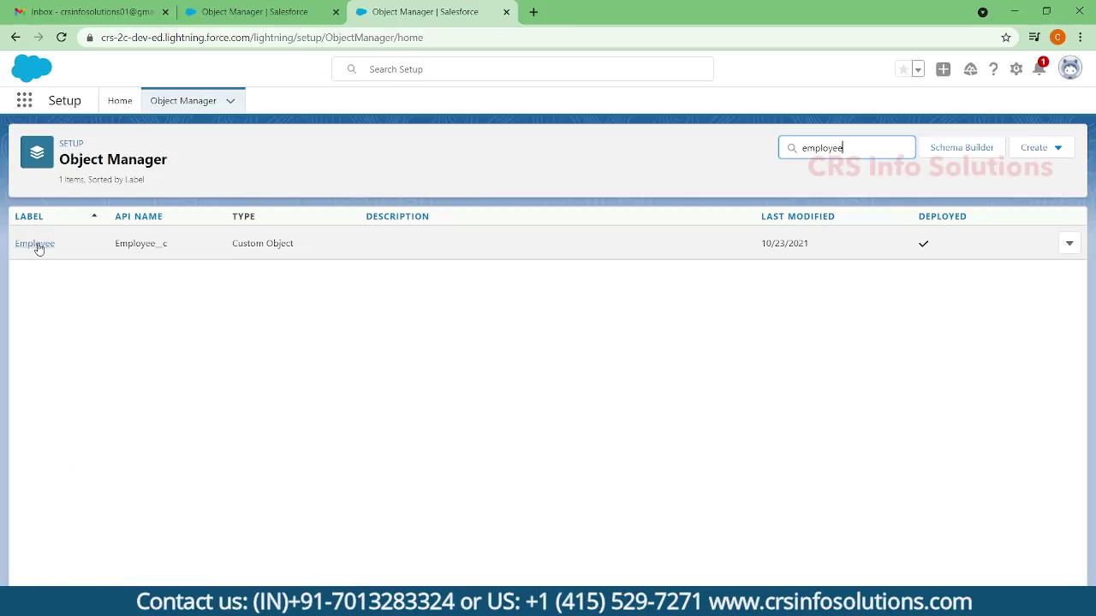
left_click(36, 244)
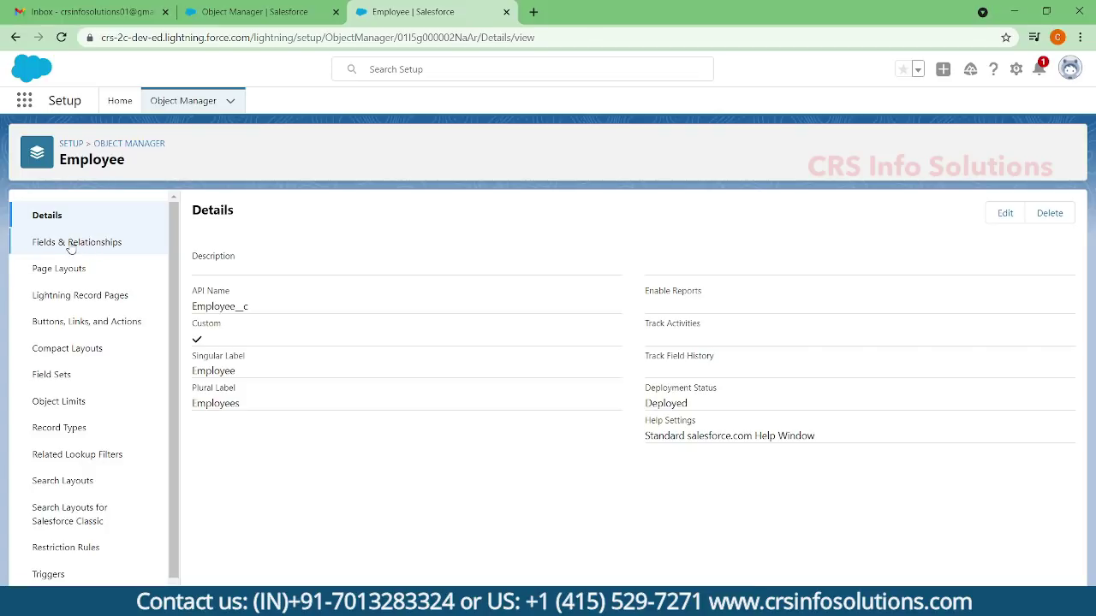
Show the Employee object's Fields & Relationships list and point out the Employee Name field.
left_click(71, 245)
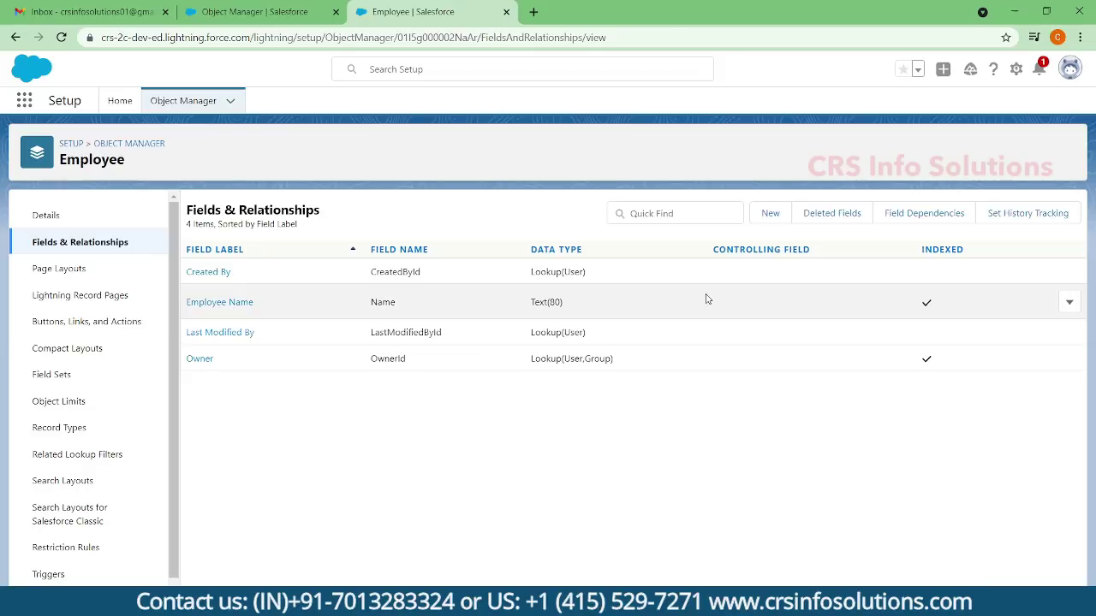
left_click_drag(263, 308, 182, 310)
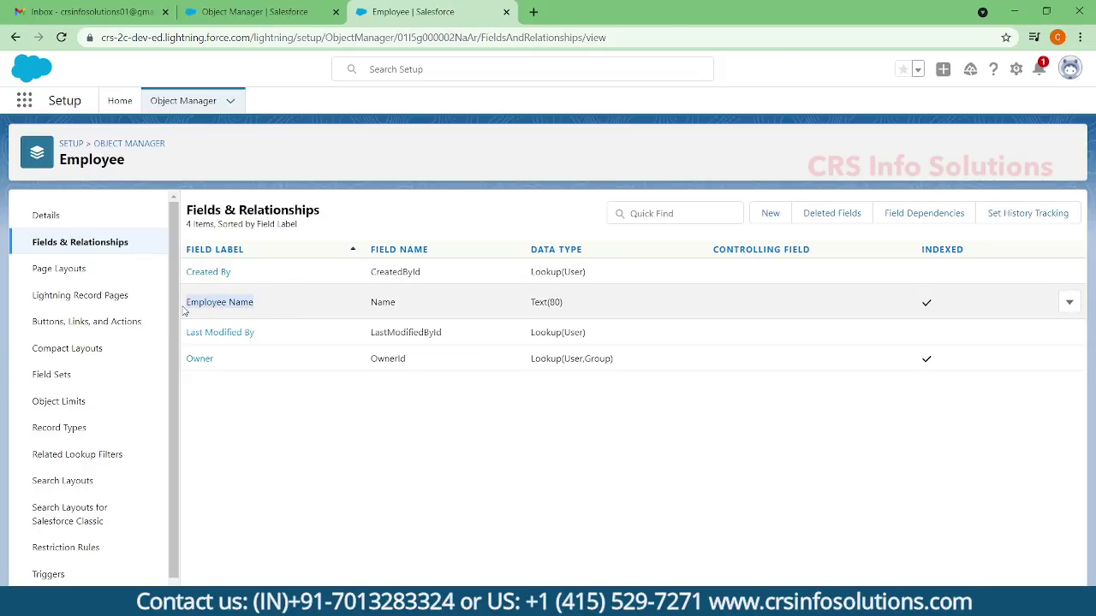
Start a new custom field on Employee and select Auto Number as its data type.
left_click(771, 219)
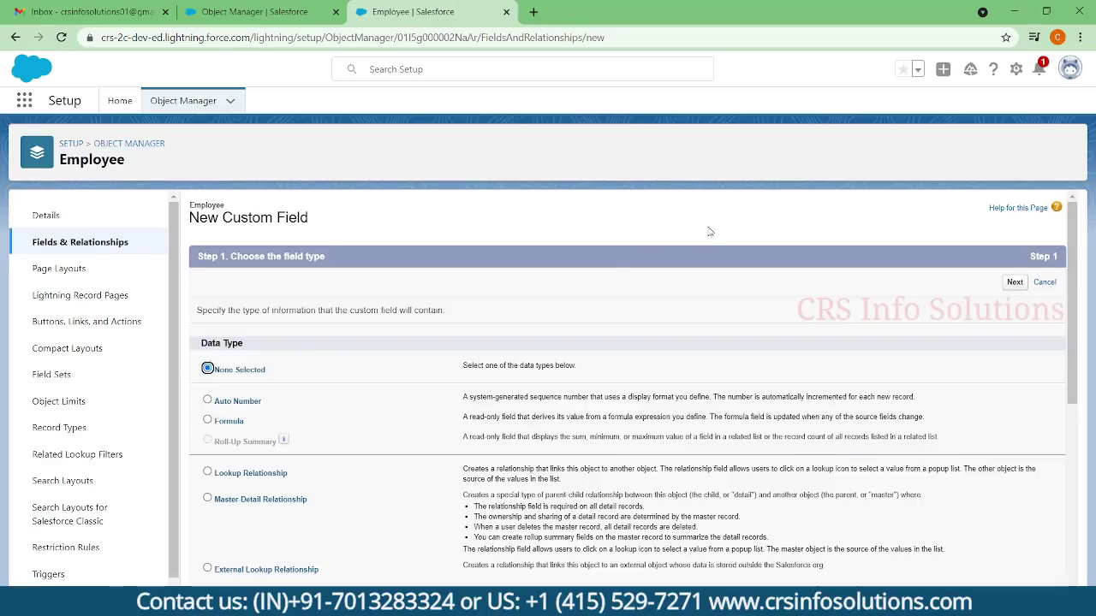
scroll(434, 335, "down", 1)
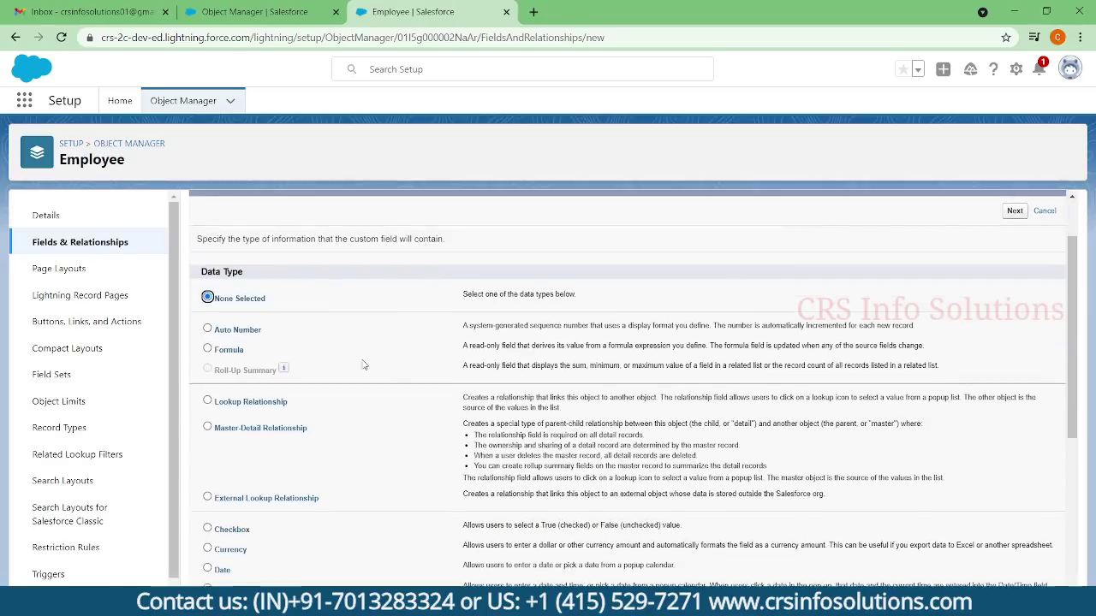
left_click(233, 332)
scroll(313, 360, "down", 4)
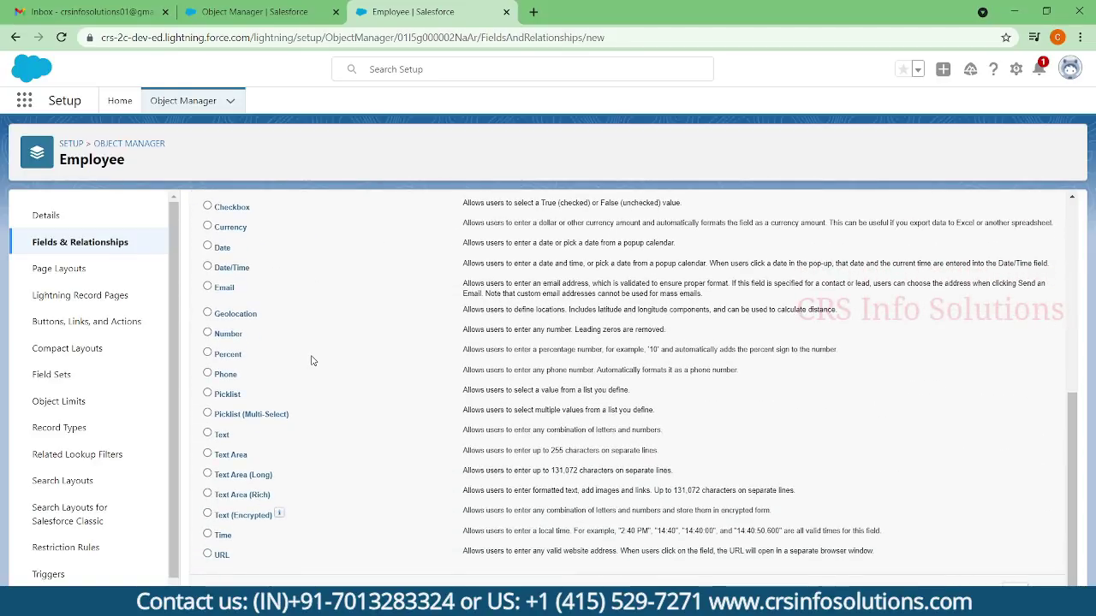
scroll(313, 360, "up", 1)
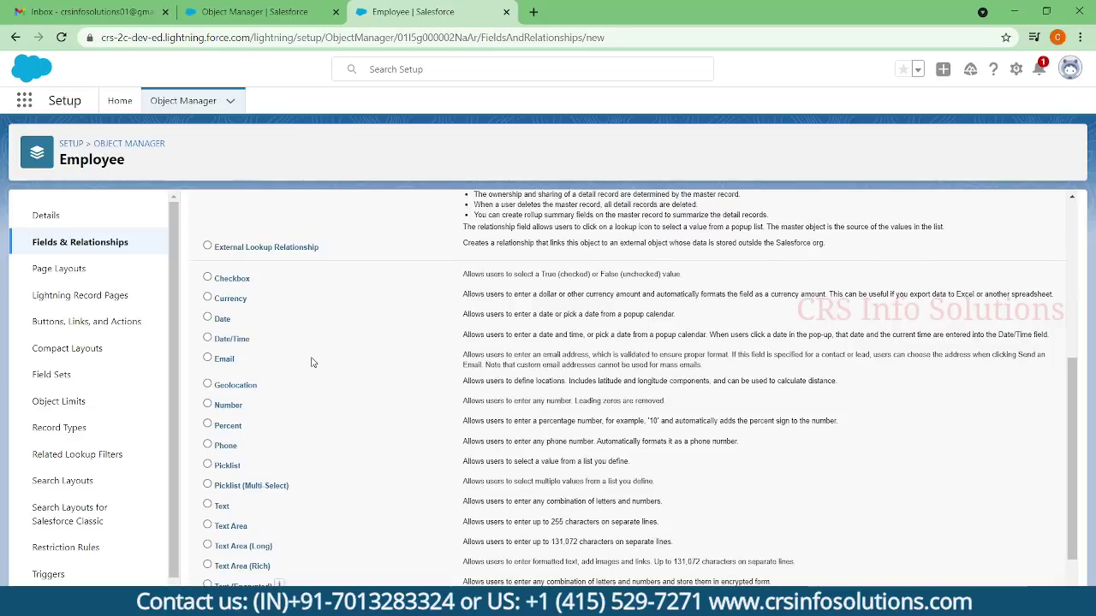
scroll(312, 360, "up", 1)
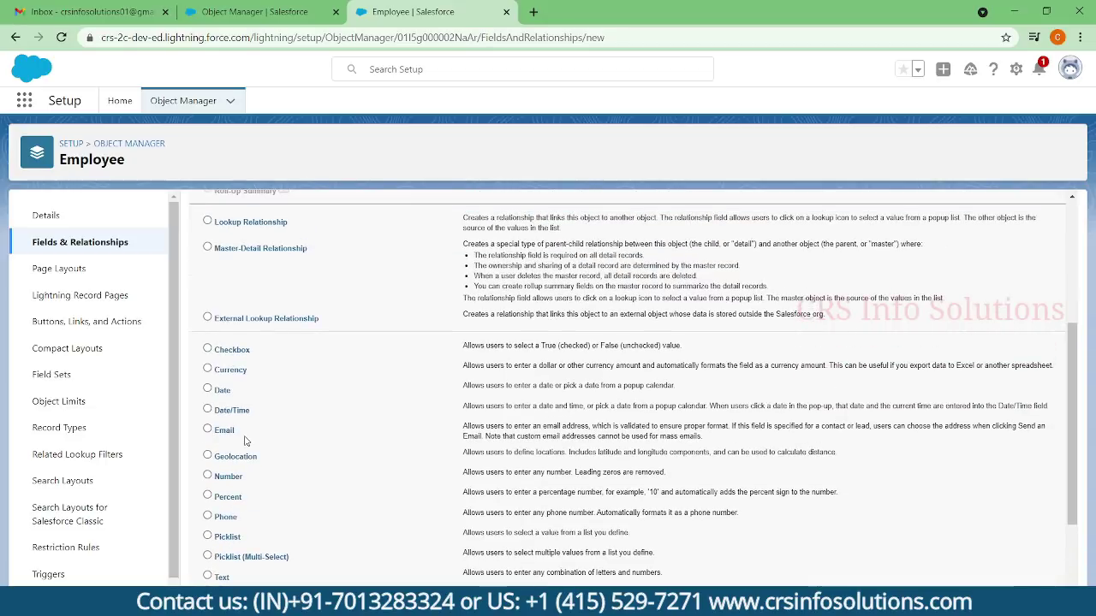
scroll(244, 319, "up", 2)
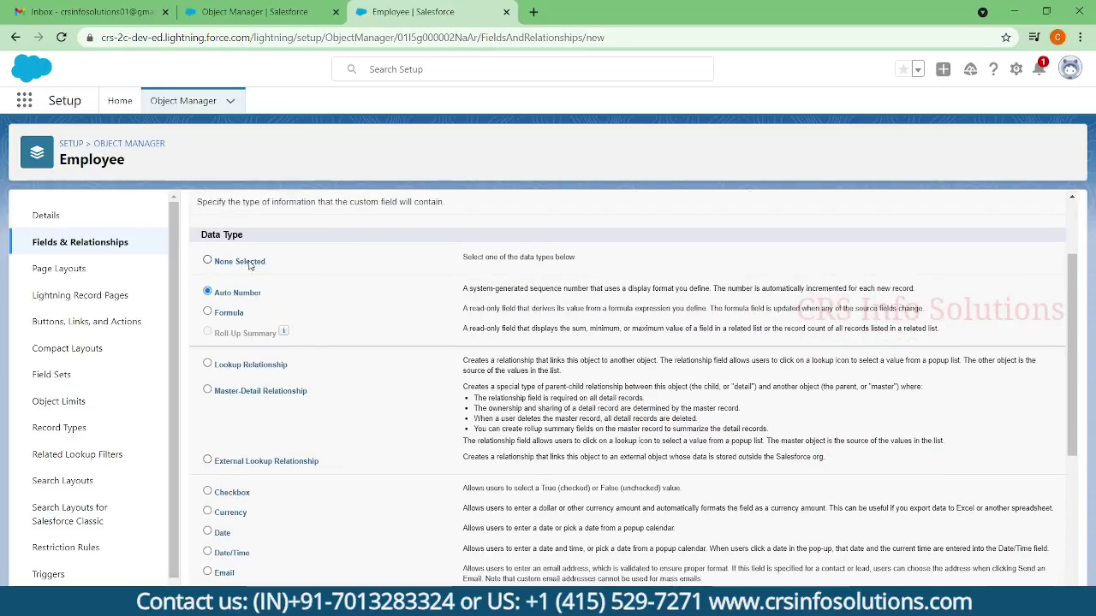
scroll(274, 297, "down", 4)
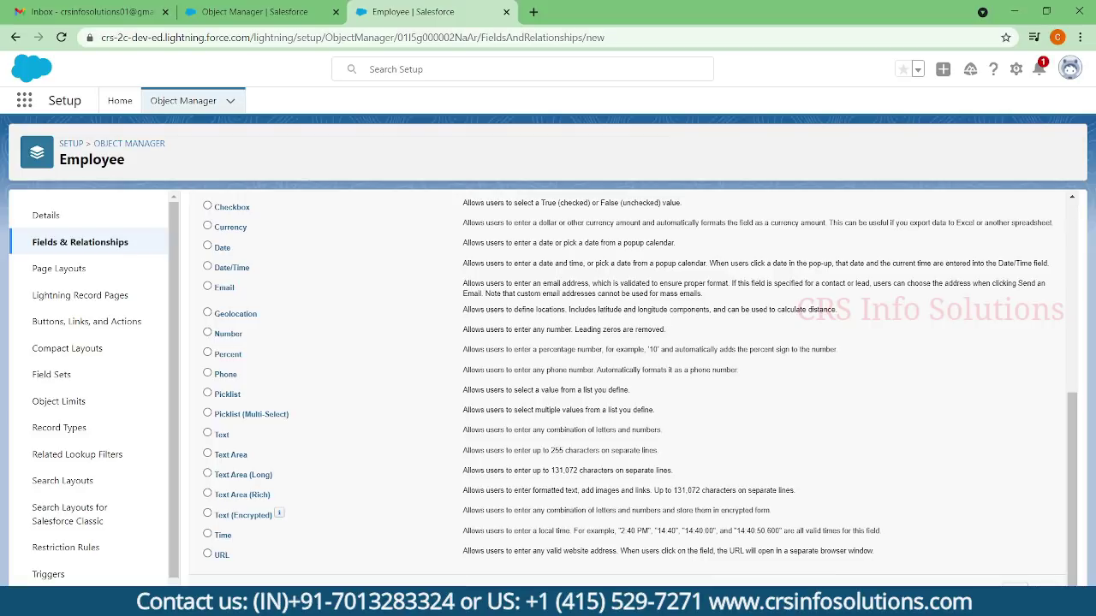
Label the field Emp Id and base its display format on the example, prefixed Emp.
left_click(995, 570)
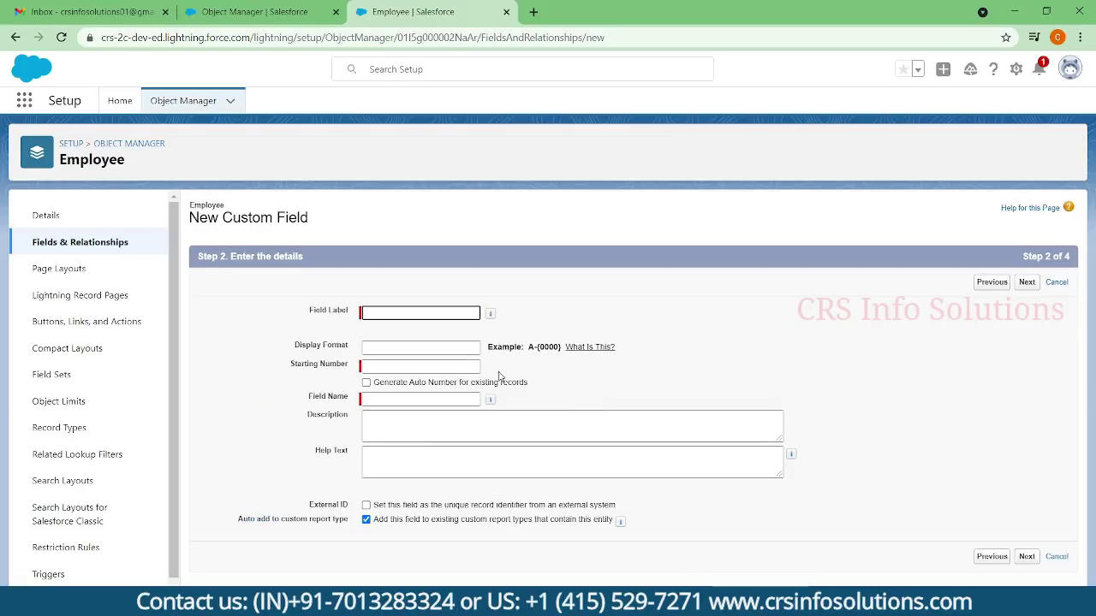
type("Emp")
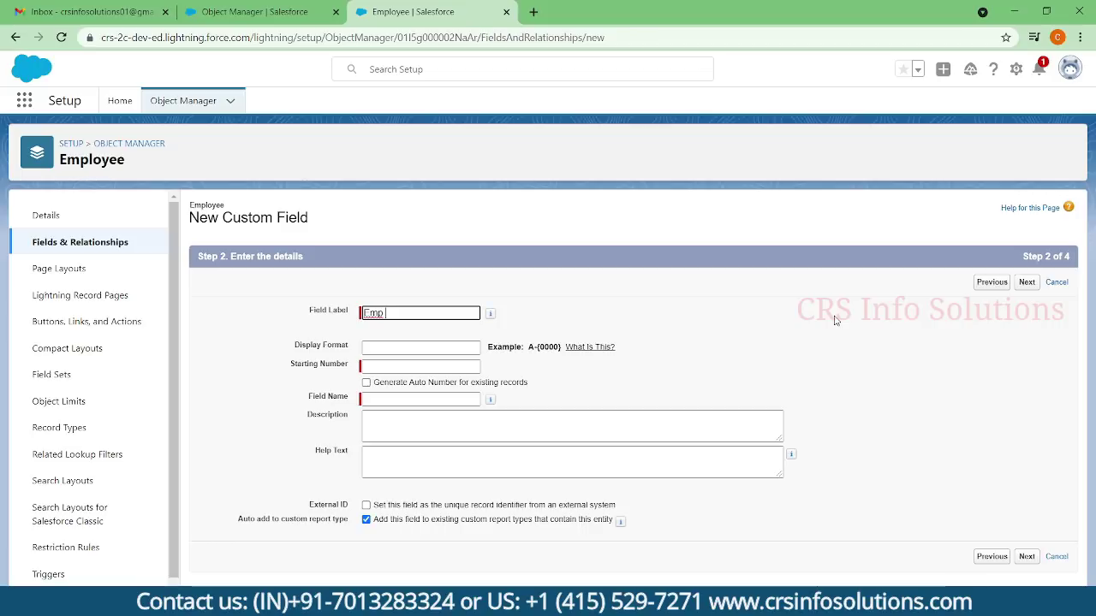
type(" Id")
left_click(441, 346)
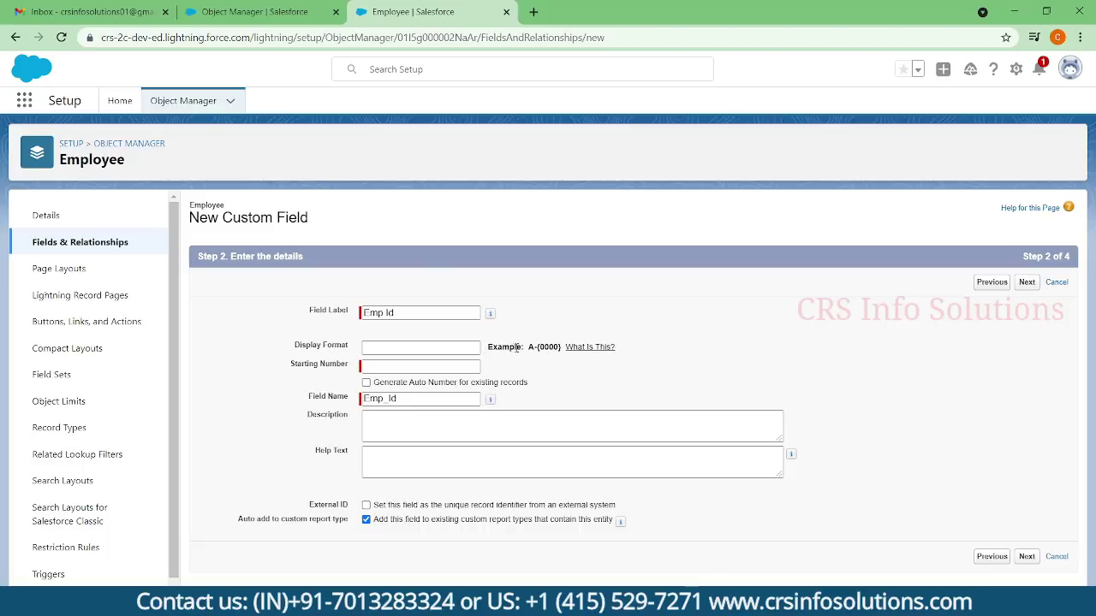
left_click_drag(525, 347, 562, 347)
key("ctrl+c")
left_click(365, 347)
key("ctrl+v")
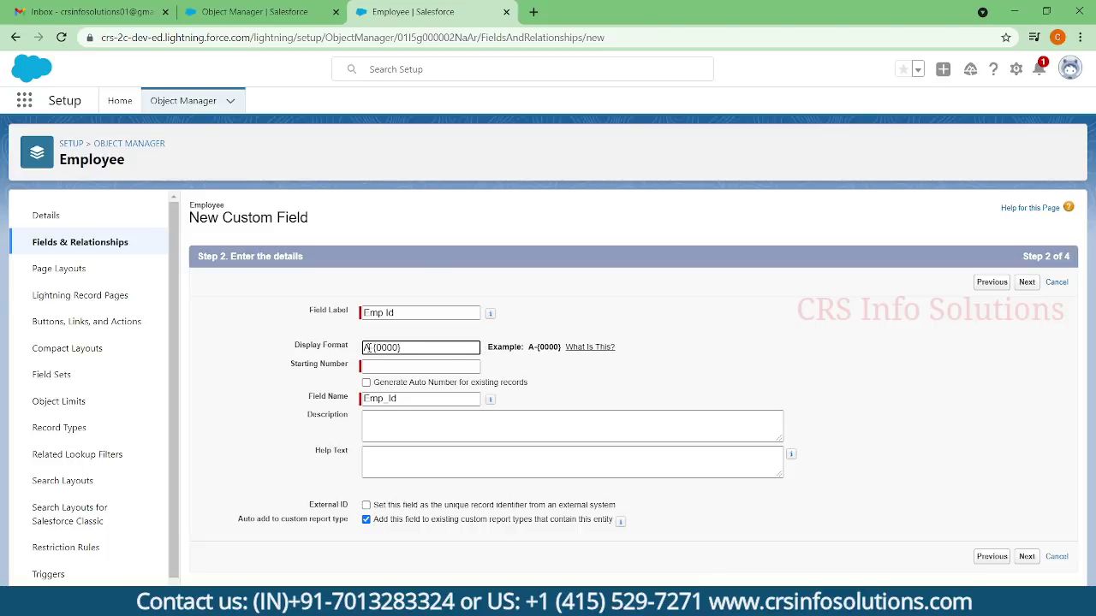
left_click_drag(367, 347, 330, 345)
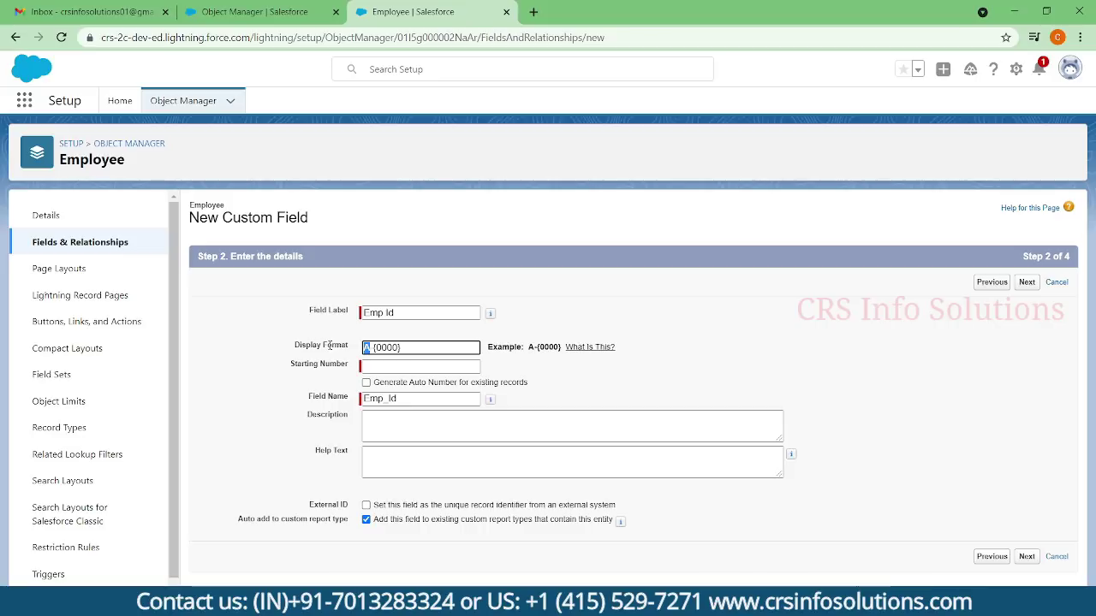
type("Emp")
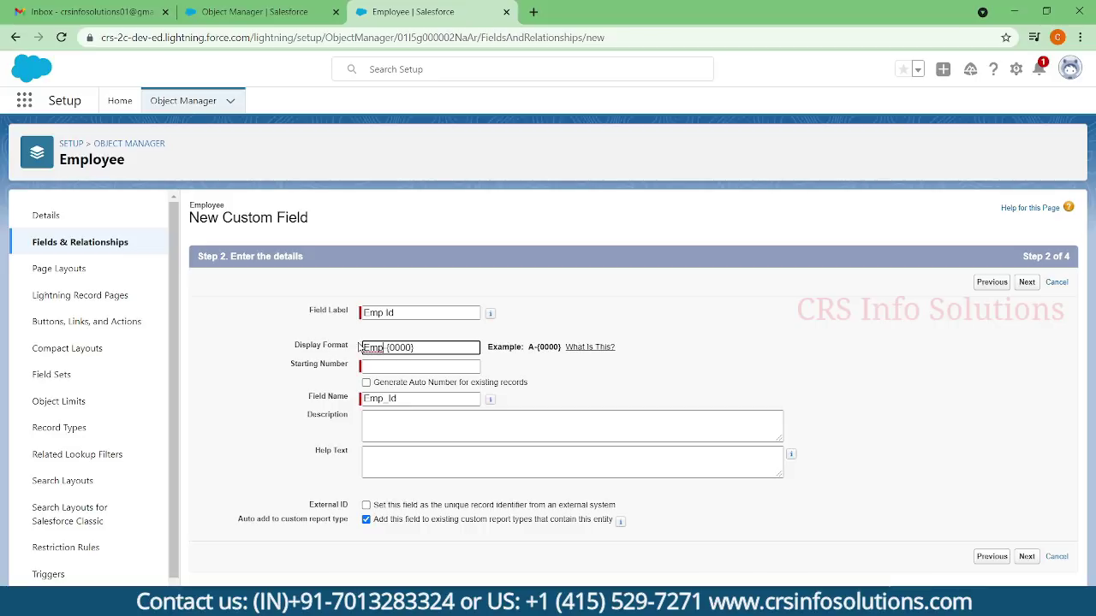
Make the display format Emp {00000} and set the starting number to 1.
left_click_drag(412, 348, 390, 349)
left_click(390, 348)
type("0")
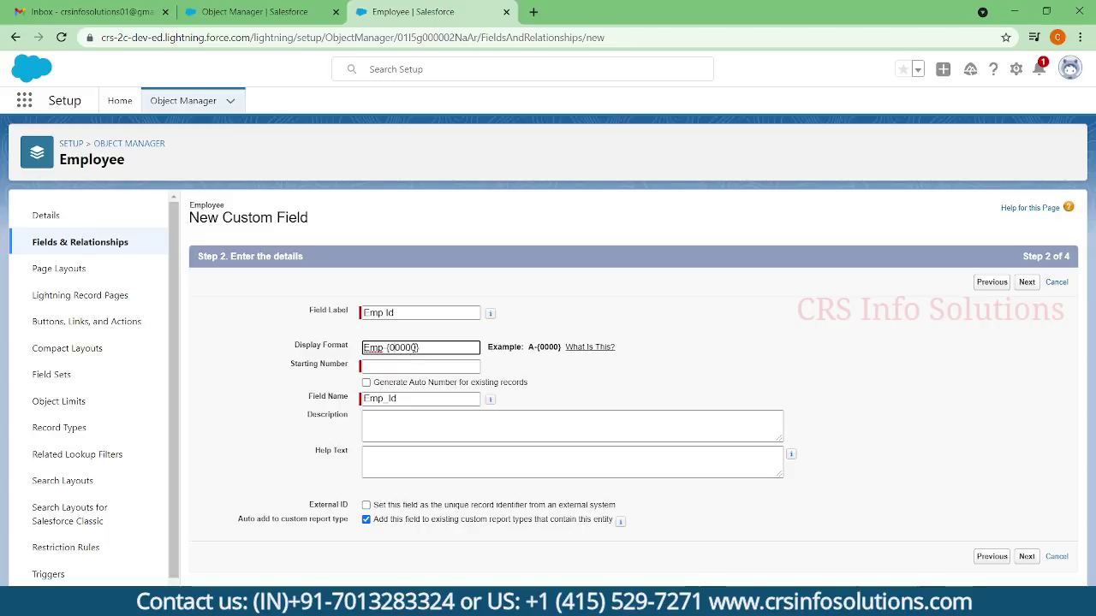
left_click_drag(417, 348, 387, 348)
left_click(389, 348)
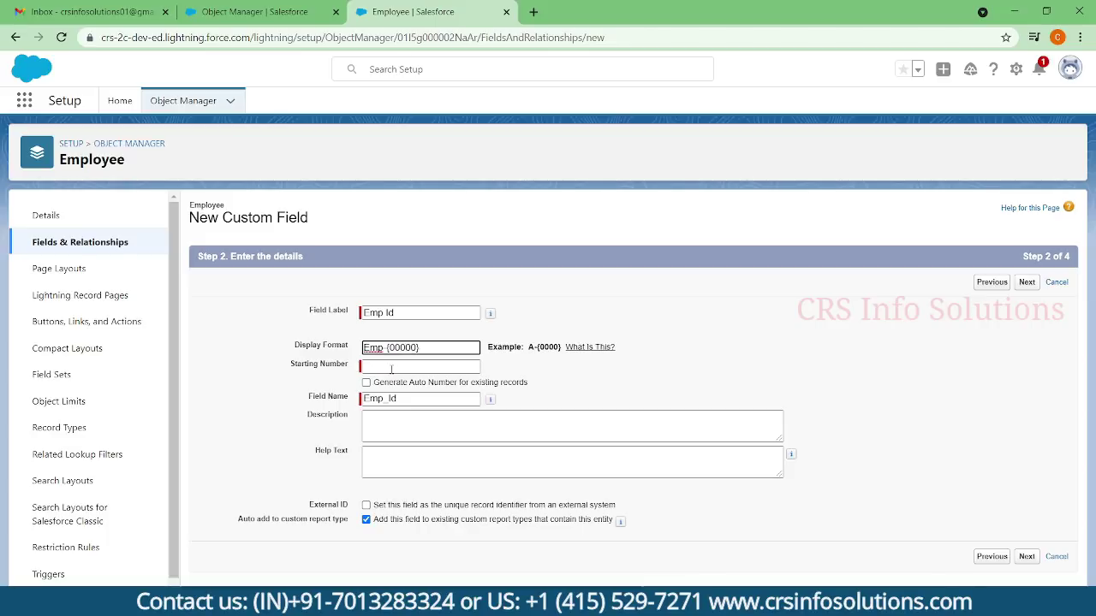
left_click(391, 368)
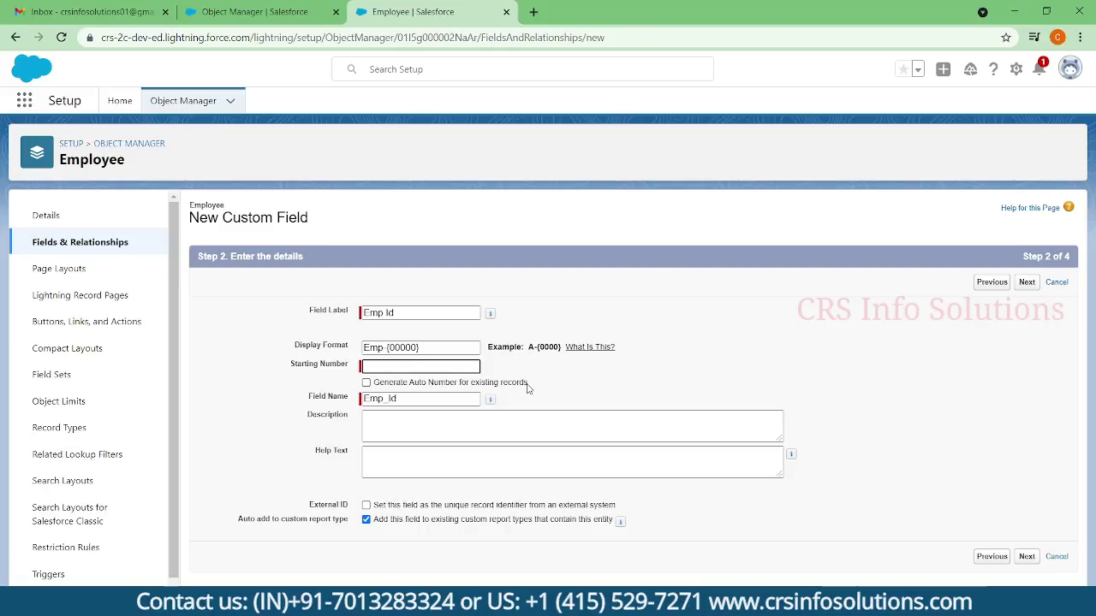
type("1")
left_click_drag(389, 347, 420, 347)
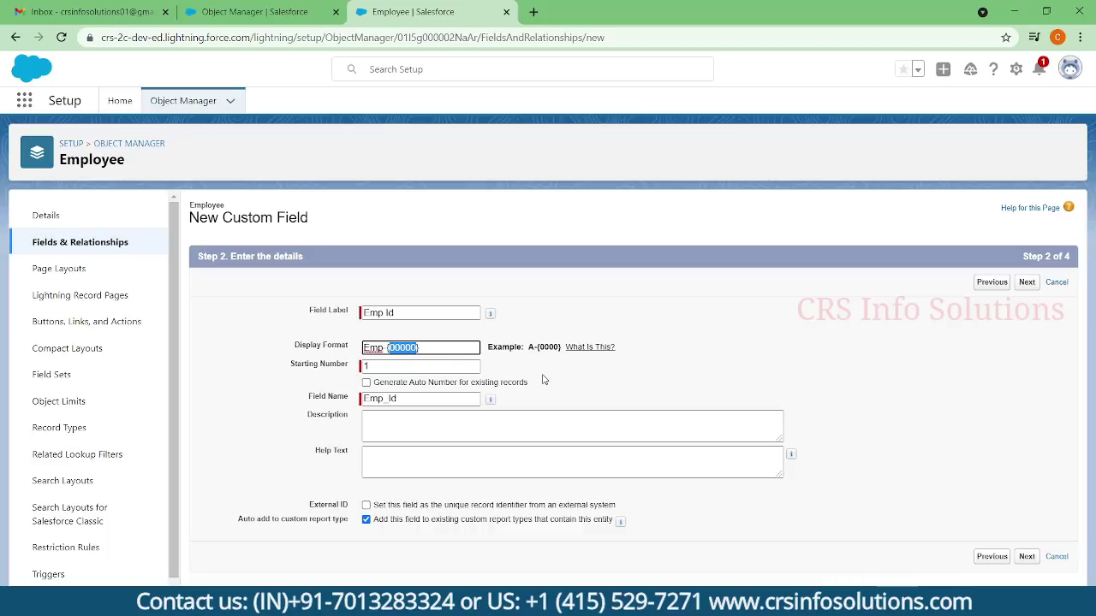
Accept the default field-level security and page layouts, then save the Emp Id field.
left_click(1026, 558)
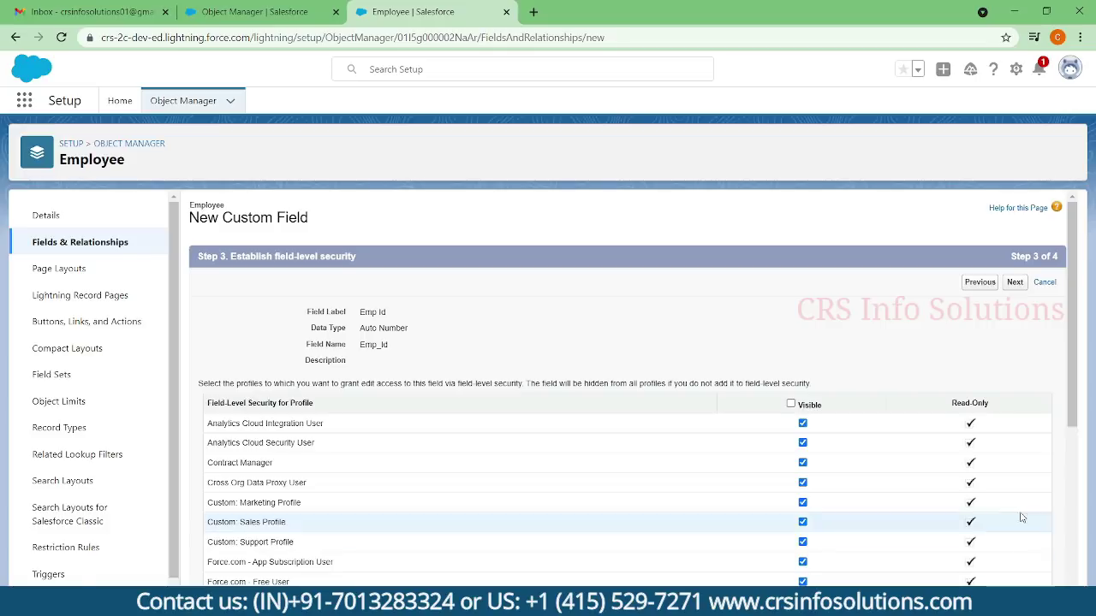
scroll(853, 345, "down", 1)
scroll(854, 345, "down", 3)
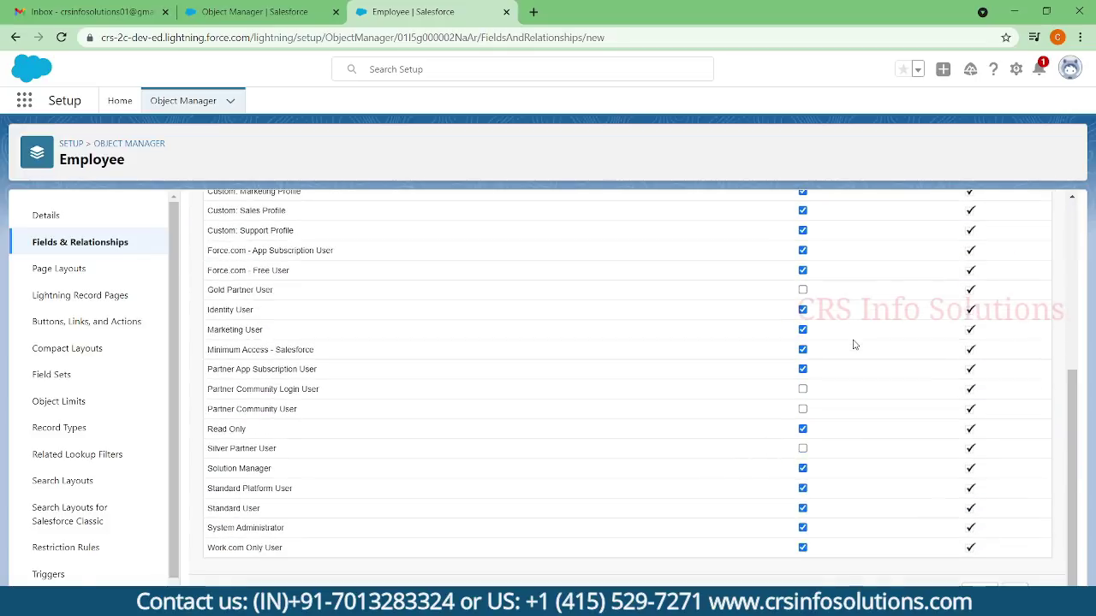
scroll(894, 369, "up", 4)
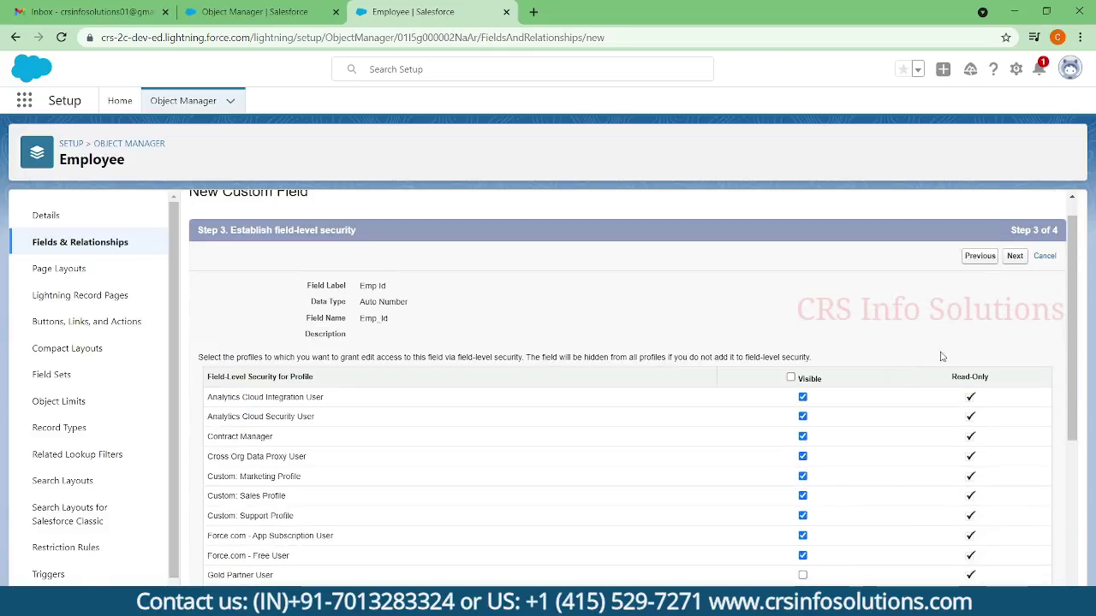
left_click(1014, 256)
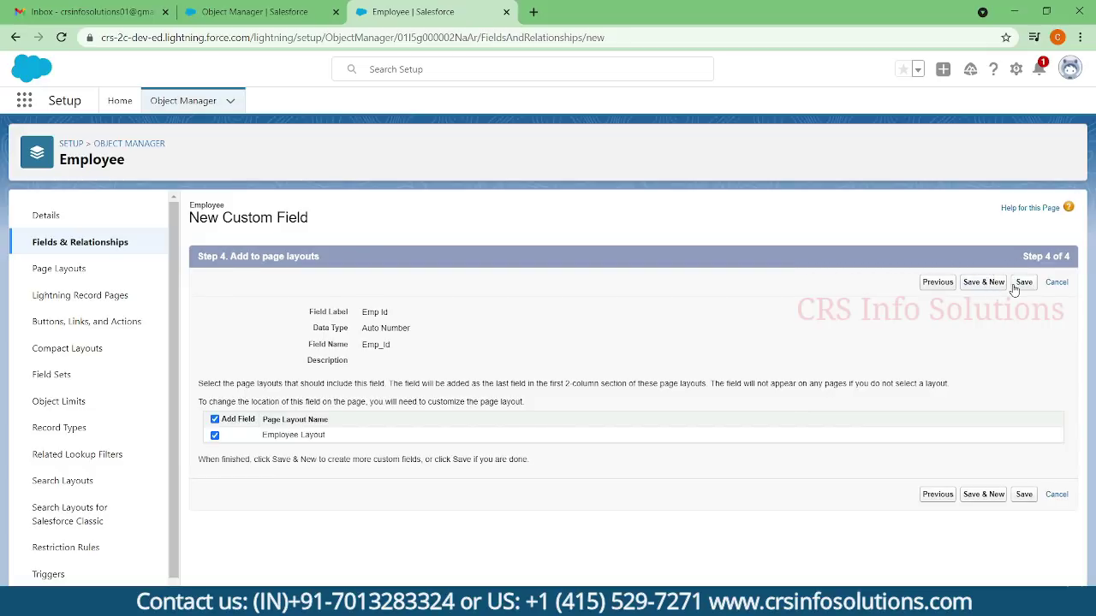
left_click(1019, 288)
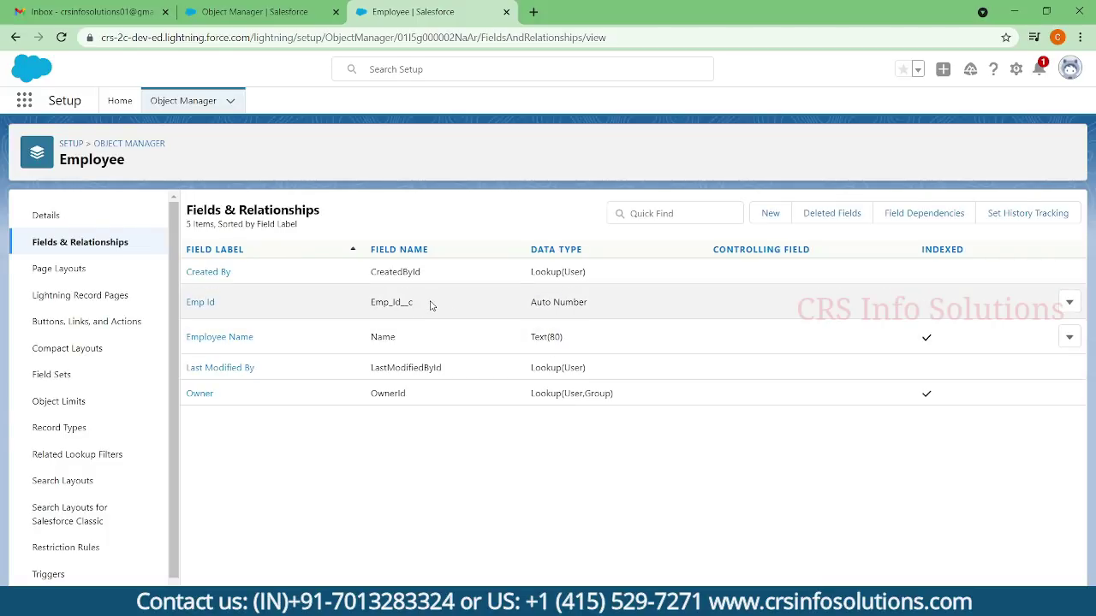
left_click_drag(430, 305, 401, 305)
left_click_drag(396, 338, 371, 337)
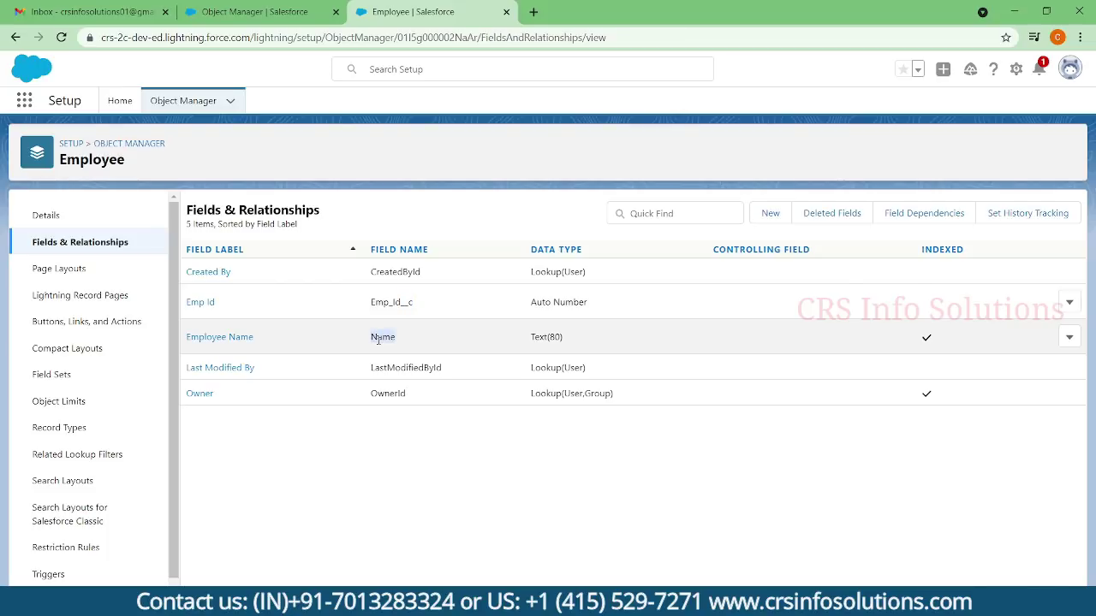
left_click_drag(455, 370, 371, 370)
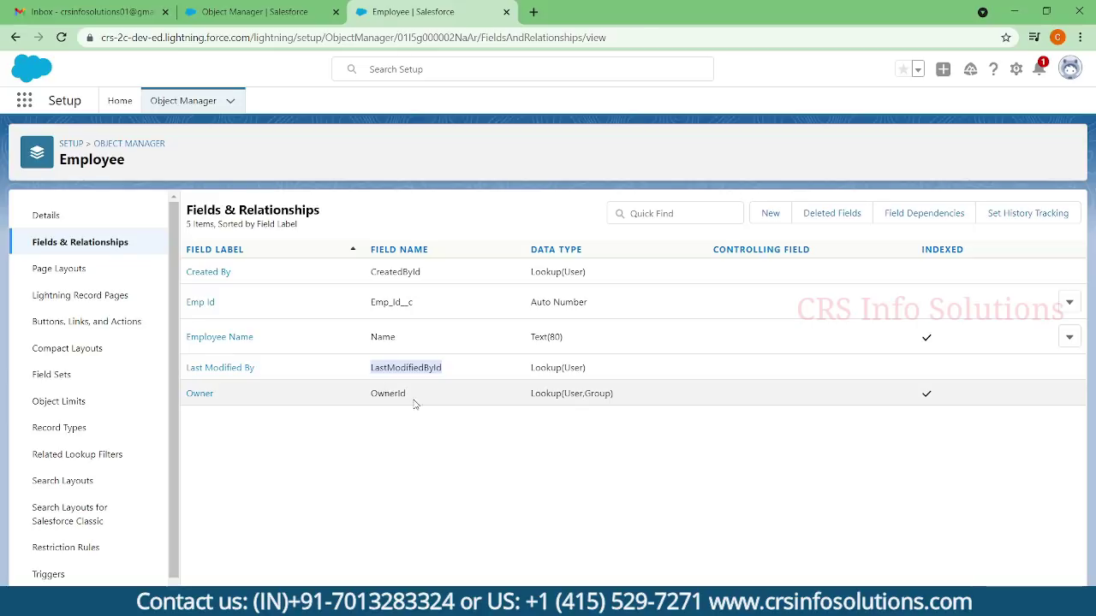
left_click_drag(413, 399, 371, 393)
left_click(677, 457)
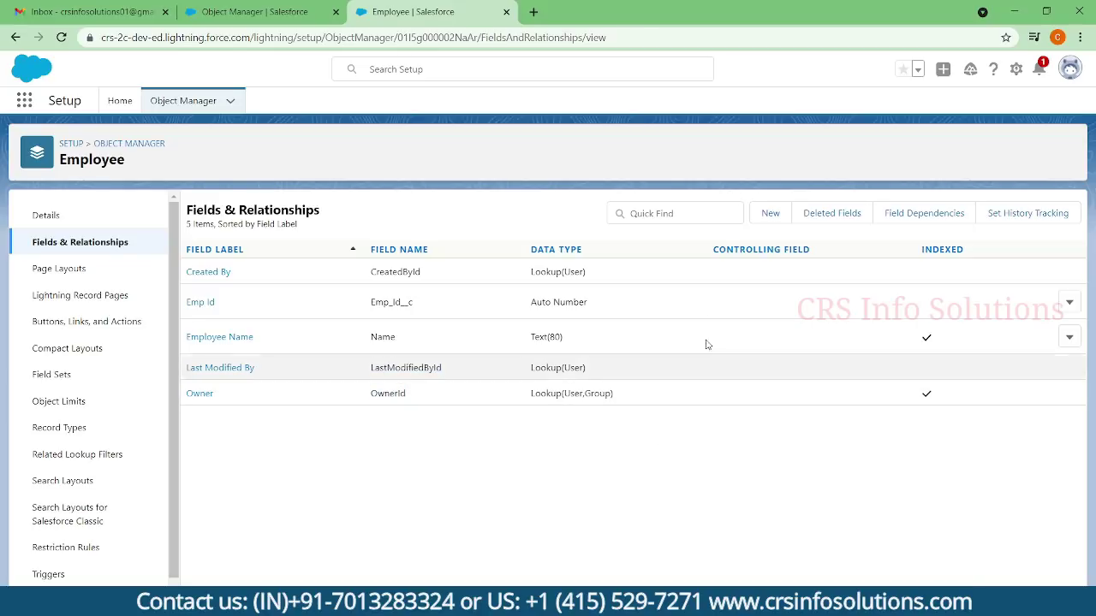
Start another Employee custom field with Date chosen as its data type.
left_click(768, 215)
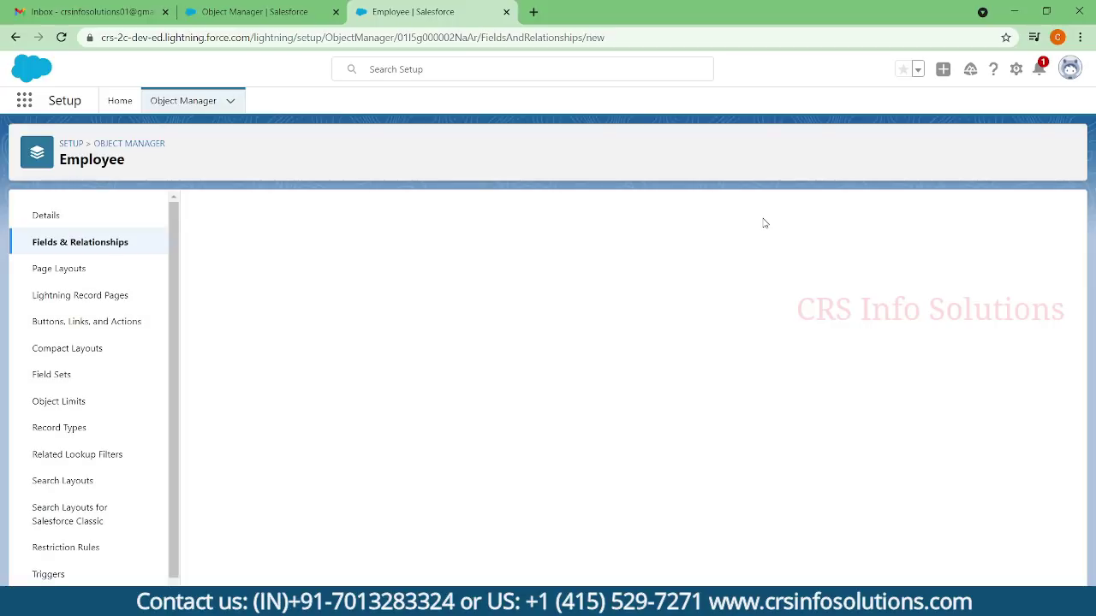
scroll(479, 329, "down", 3)
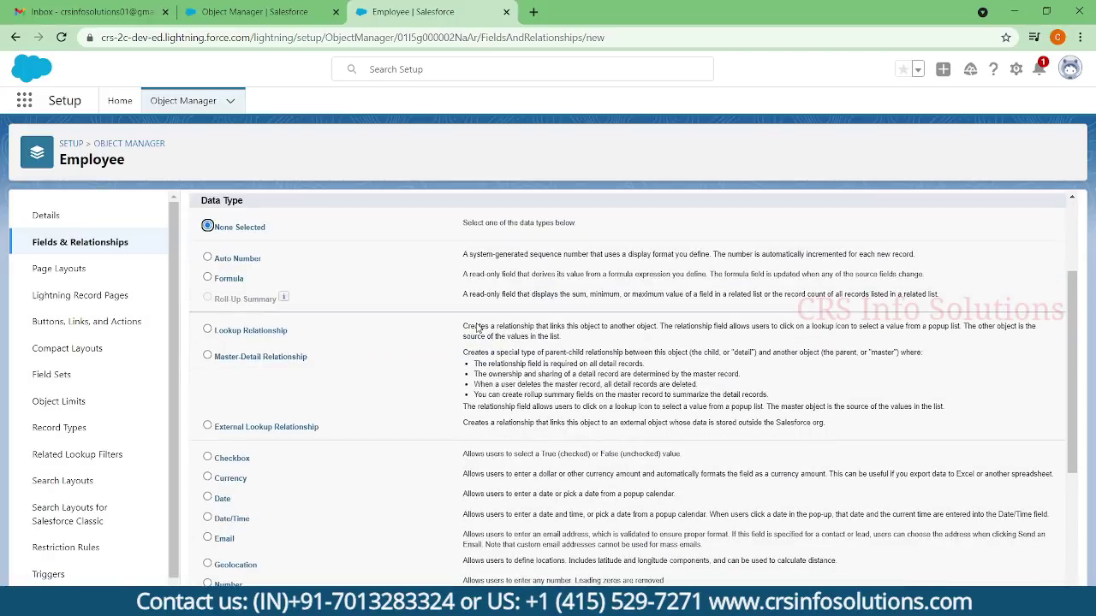
scroll(479, 330, "down", 3)
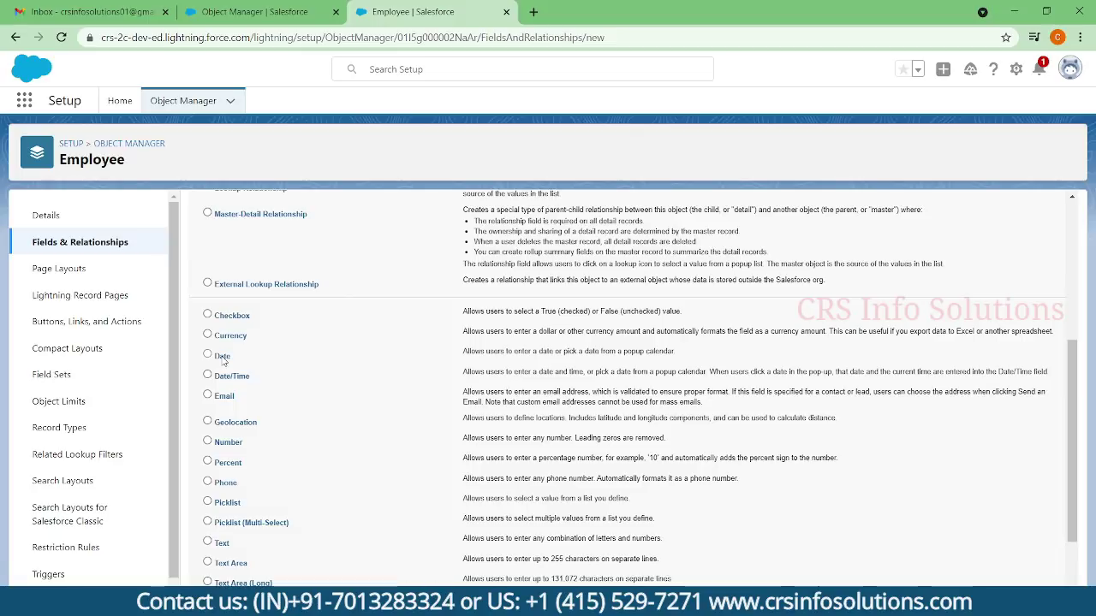
left_click(222, 360)
left_click(220, 381)
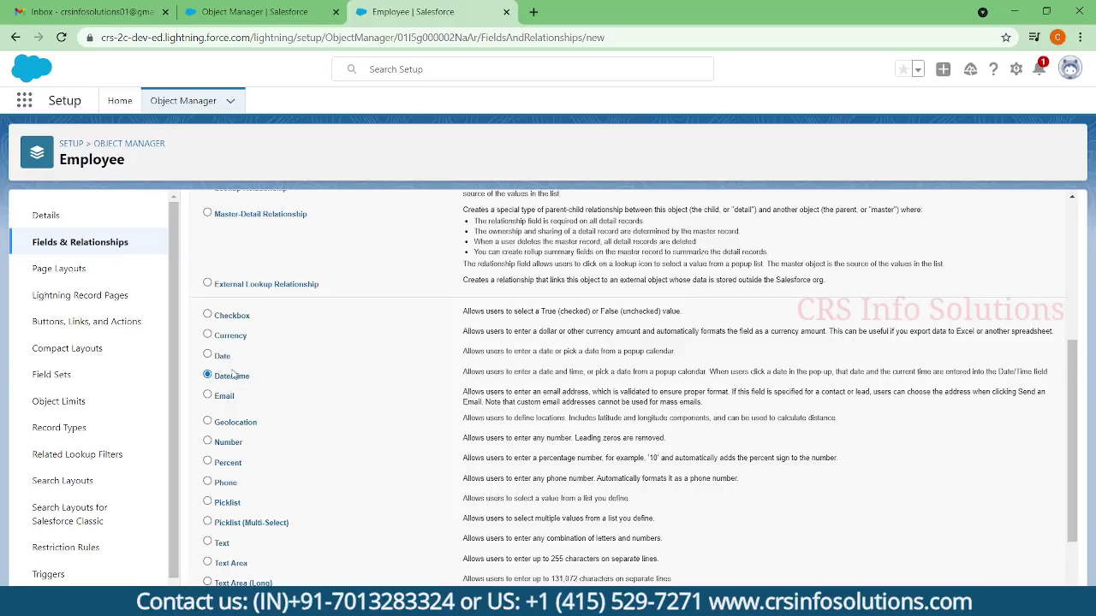
left_click(222, 358)
scroll(830, 386, "down", 1)
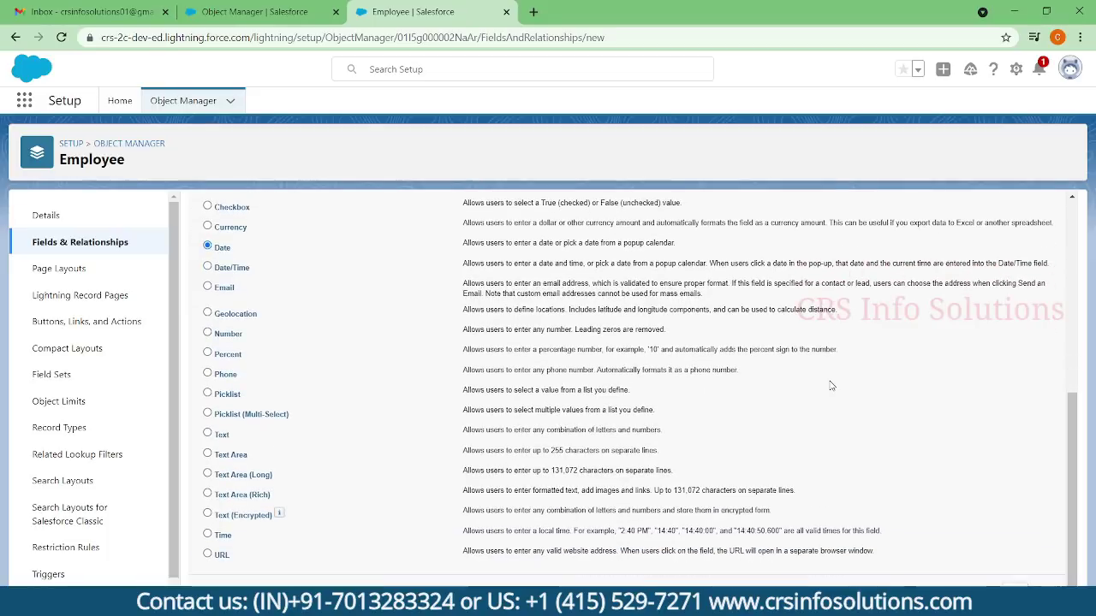
scroll(830, 386, "up", 5)
Label the Date field Date of Birth, auto-filling field name Date_of_Birth, and mark it Required.
left_click(1014, 246)
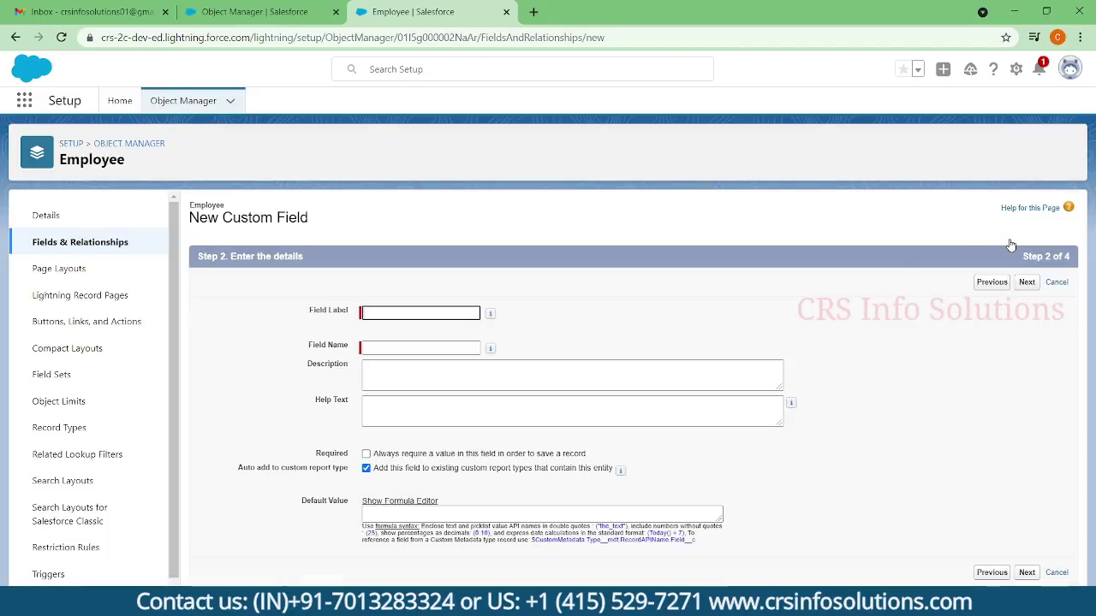
left_click(424, 312)
type("Date of Birth")
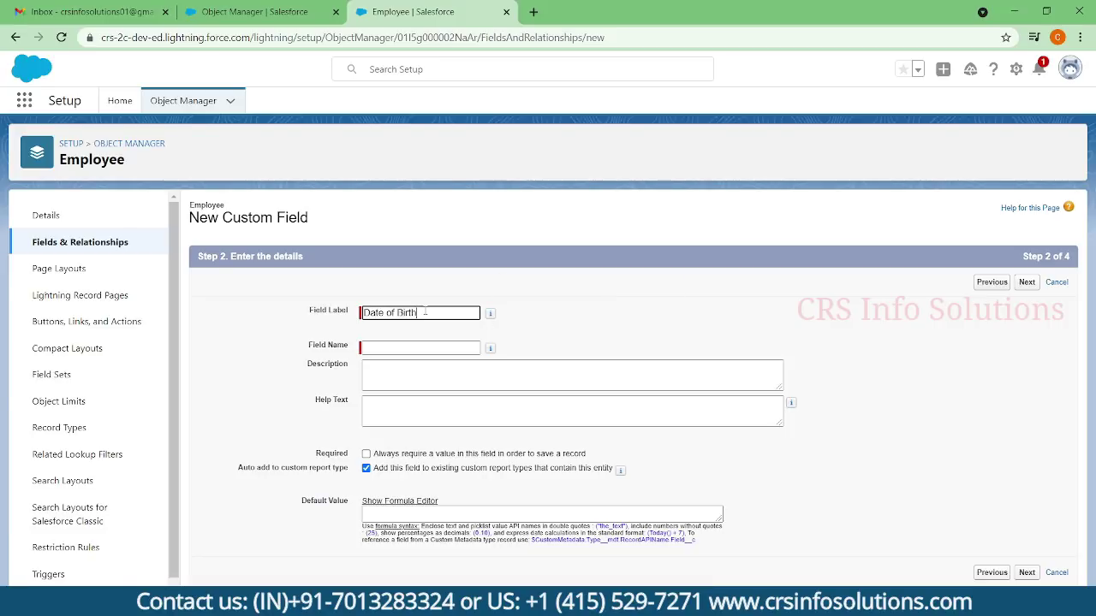
key("Tab")
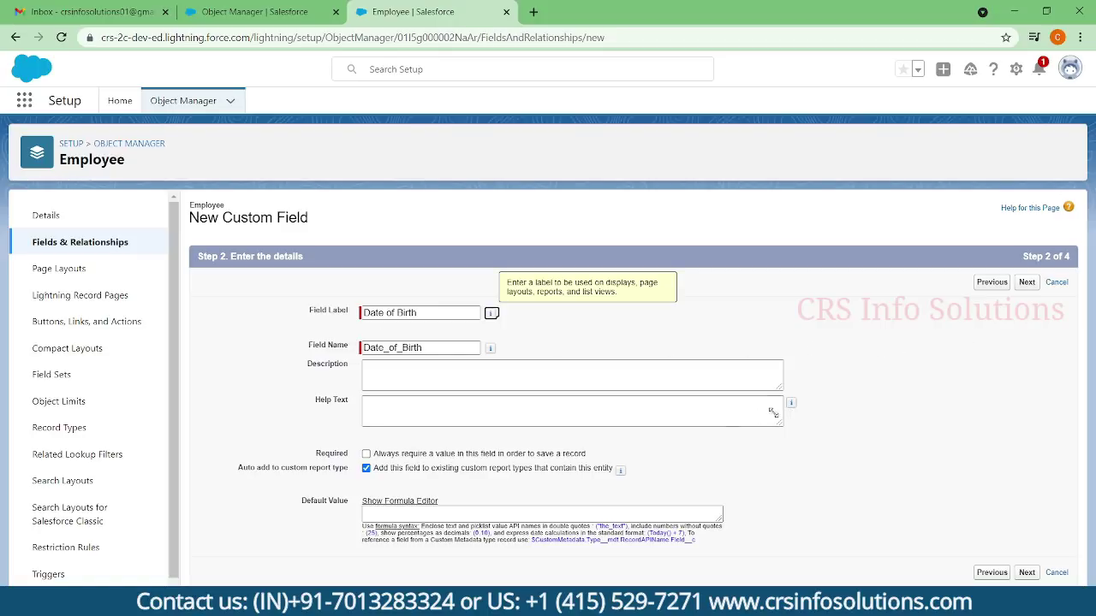
left_click(366, 454)
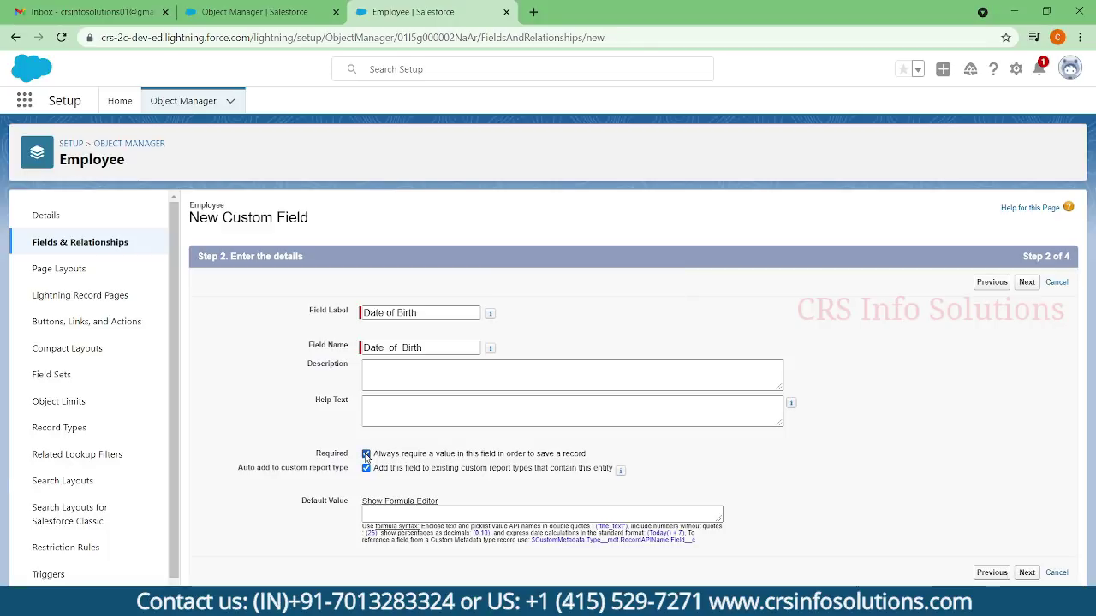
left_click(367, 456)
Save Date of Birth with default security and layouts, then point out Date_of_Birth__c in the list.
left_click(1026, 282)
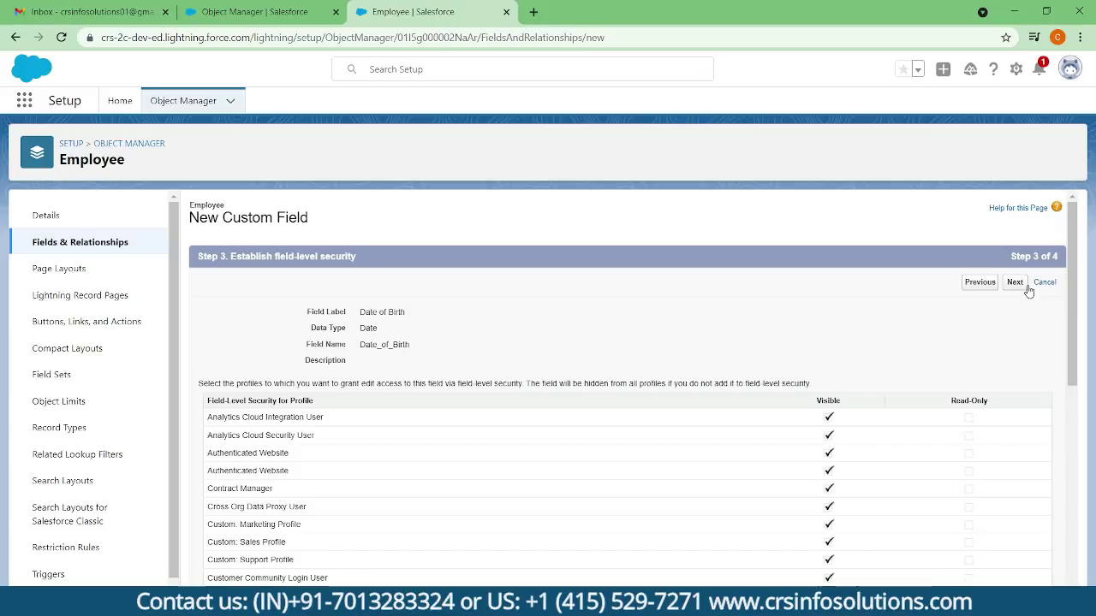
left_click(1026, 287)
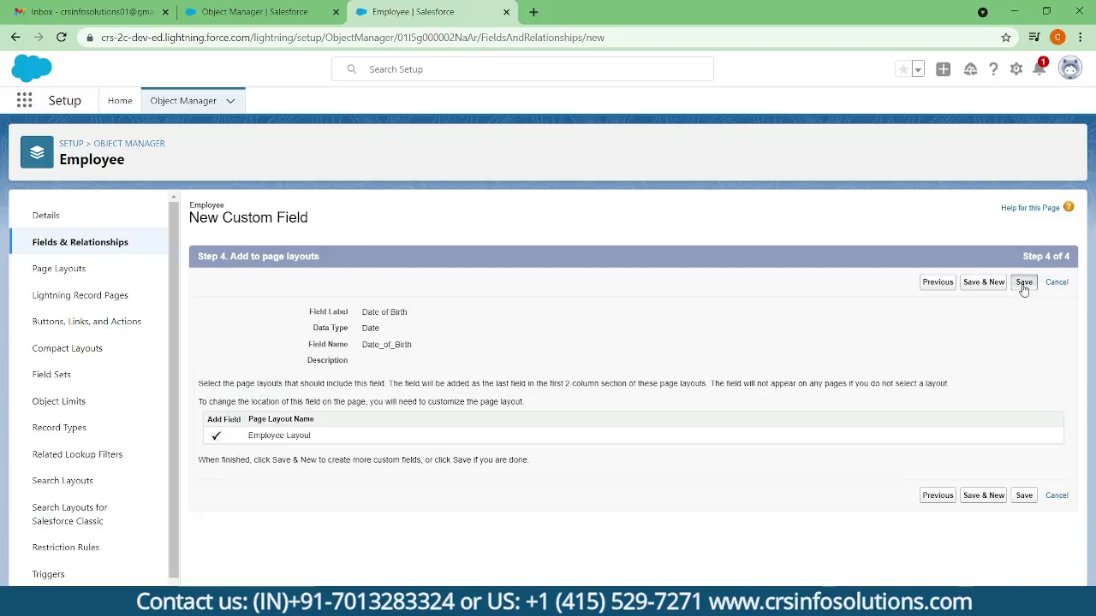
left_click(1023, 285)
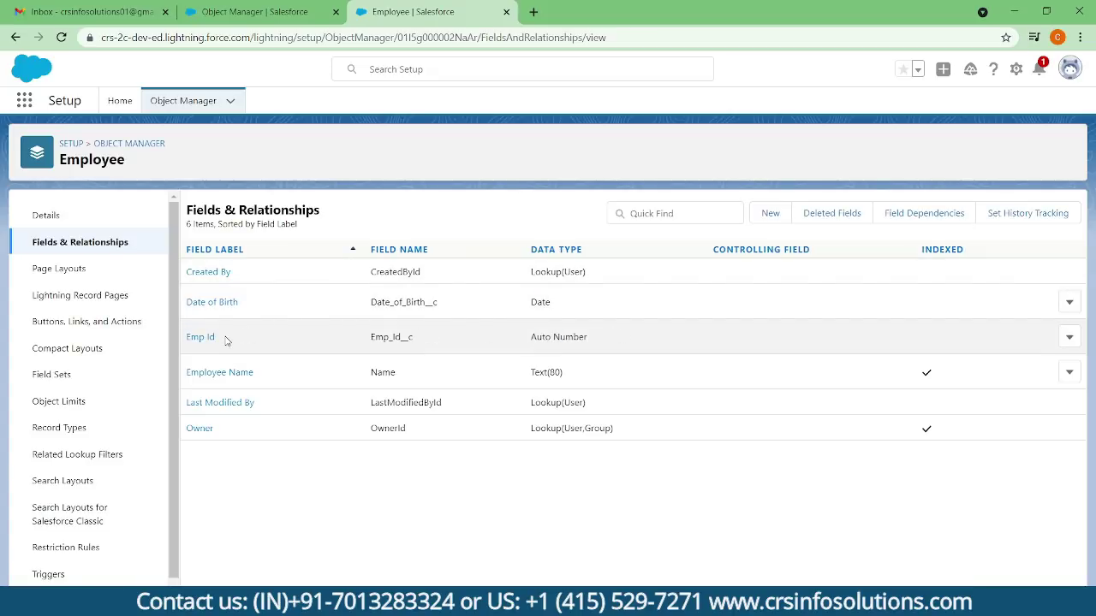
left_click_drag(226, 341, 186, 337)
left_click_drag(373, 336, 371, 307)
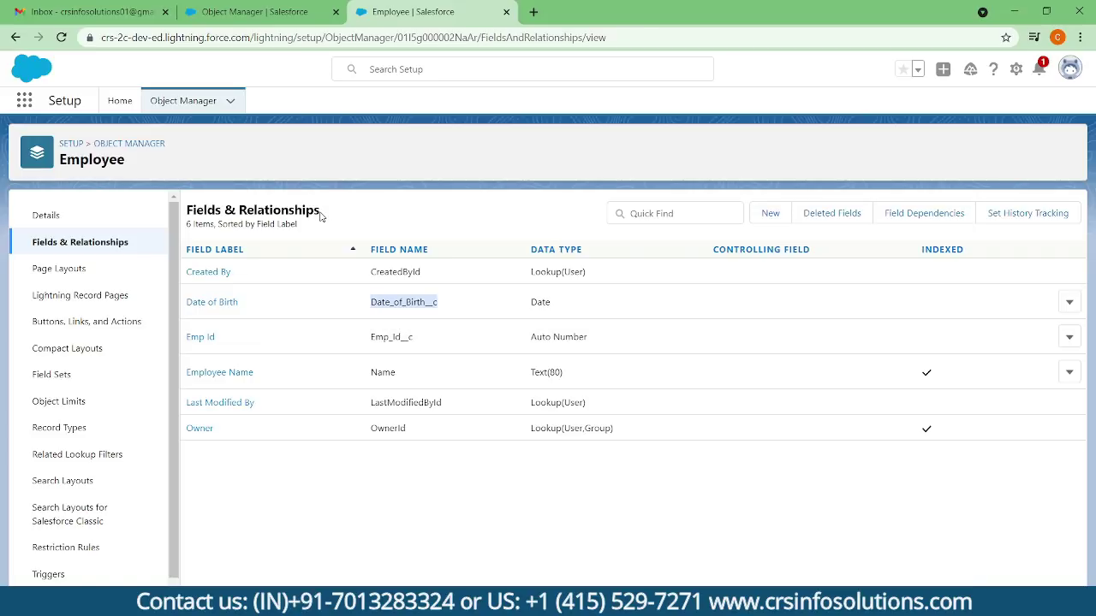
Search the App Launcher for 'Univ' and switch to the University Management app.
left_click(283, 17)
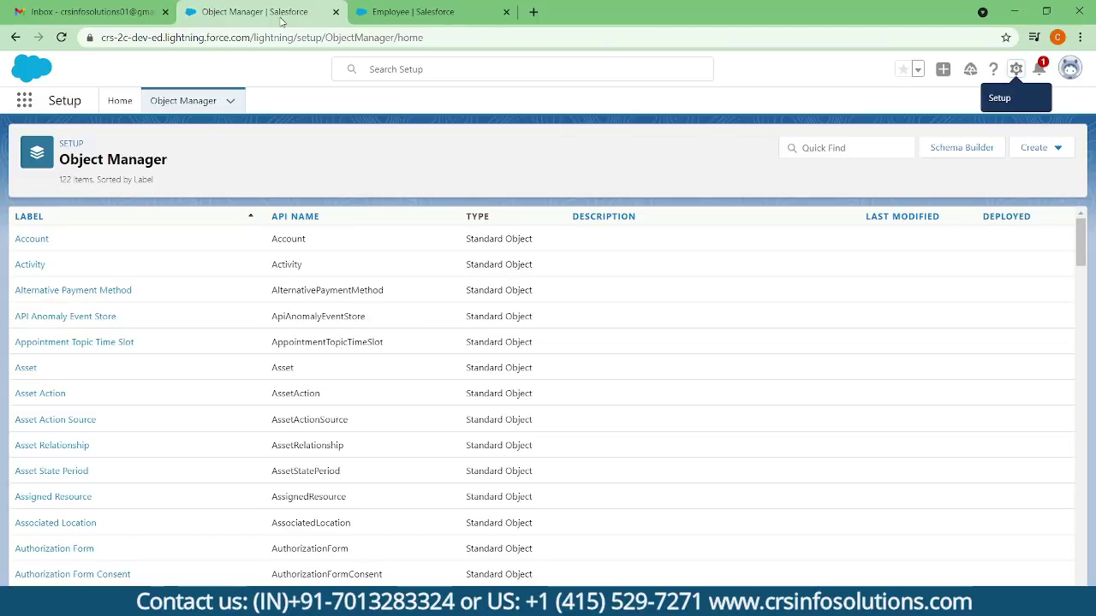
left_click(25, 102)
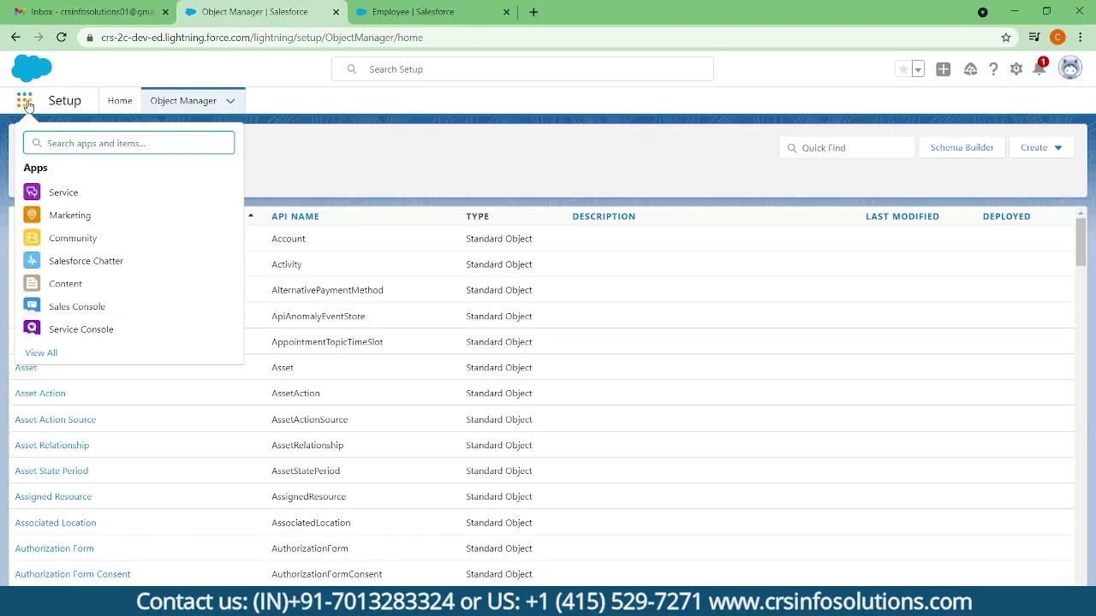
type("Univ")
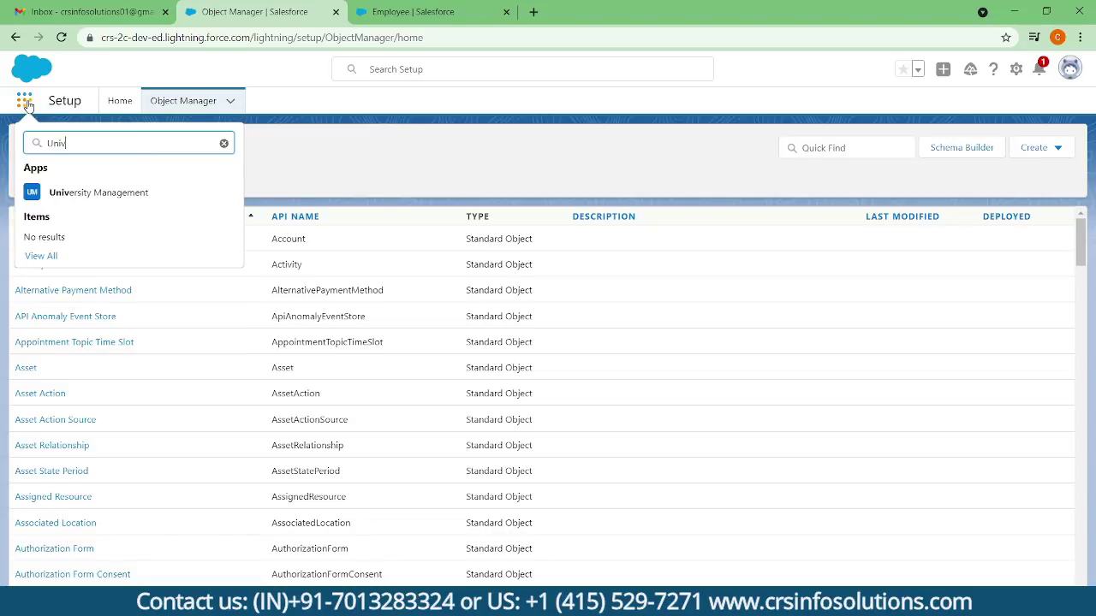
left_click(134, 194)
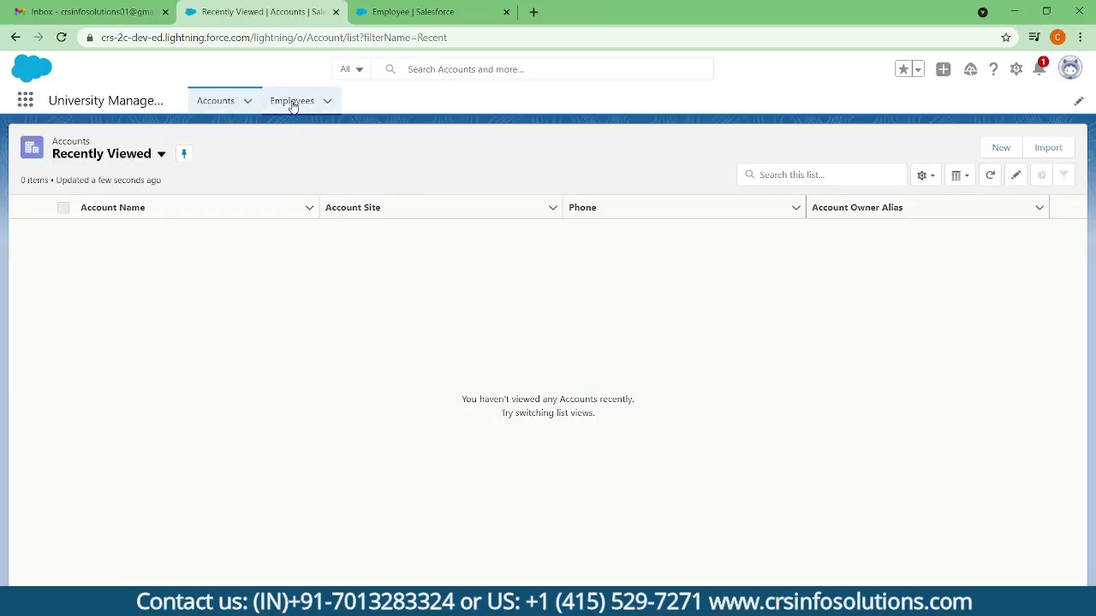
Open the Employees list and start a new employee record named EMP02.
left_click(292, 102)
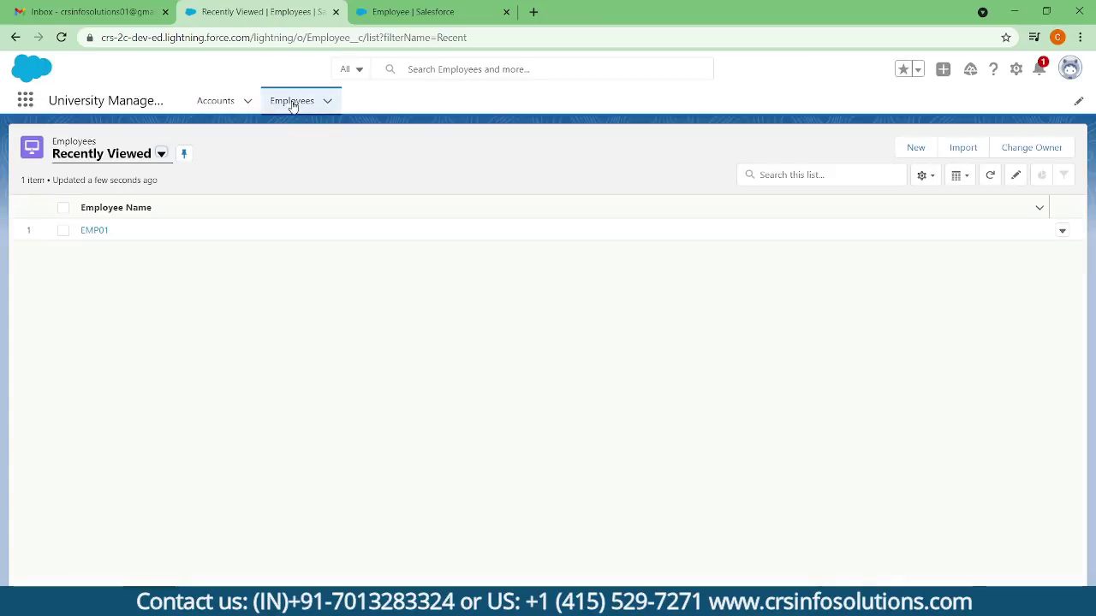
left_click(915, 151)
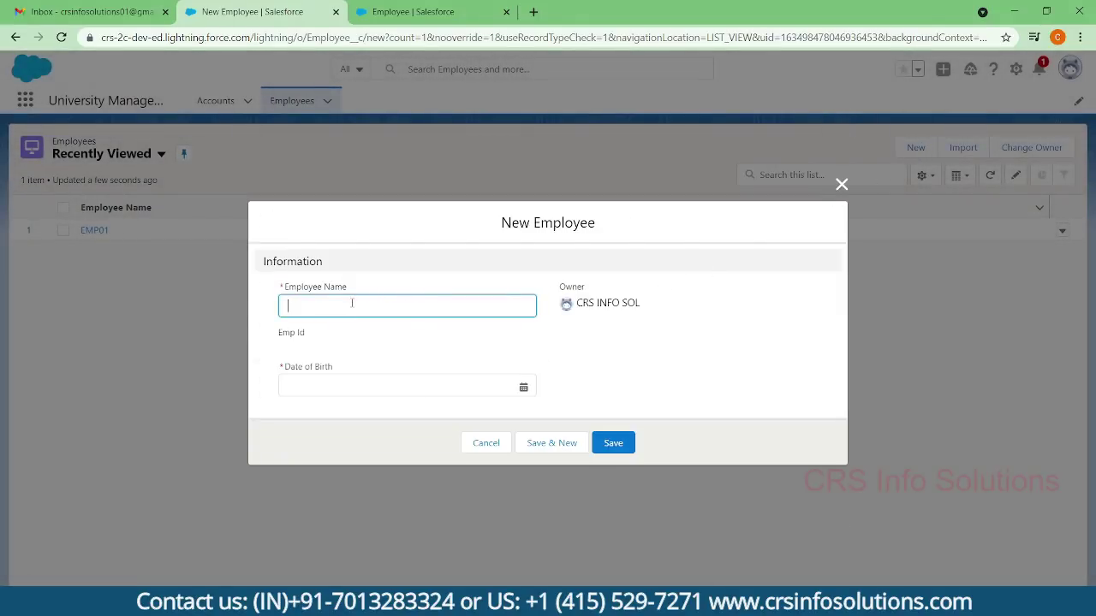
type("ra")
key("BackSpace")
key("BackSpace")
type("EM")
left_click(285, 371)
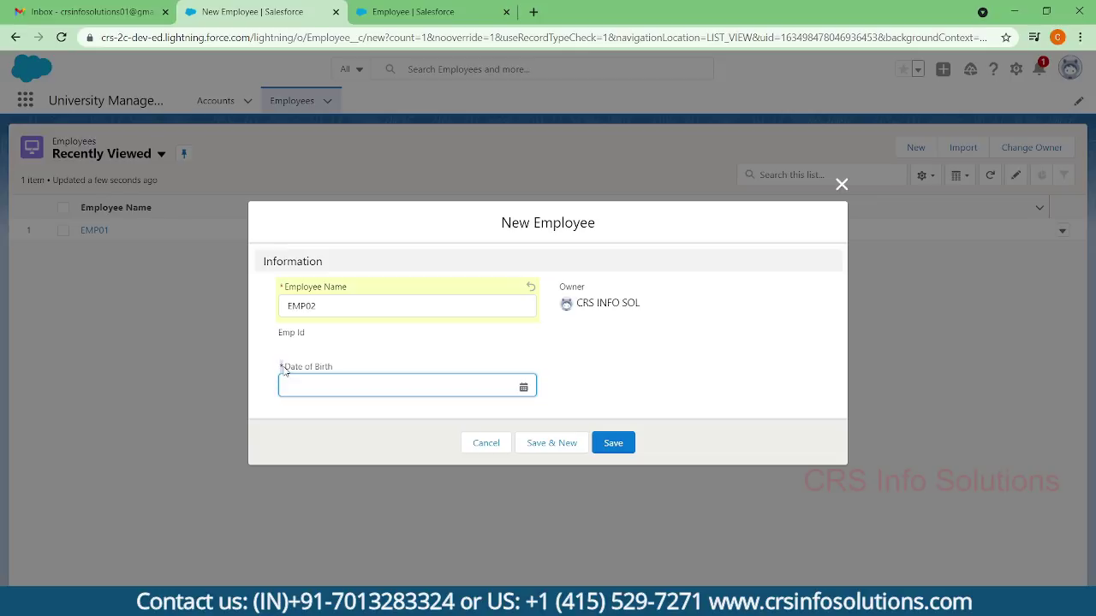
left_click(285, 372)
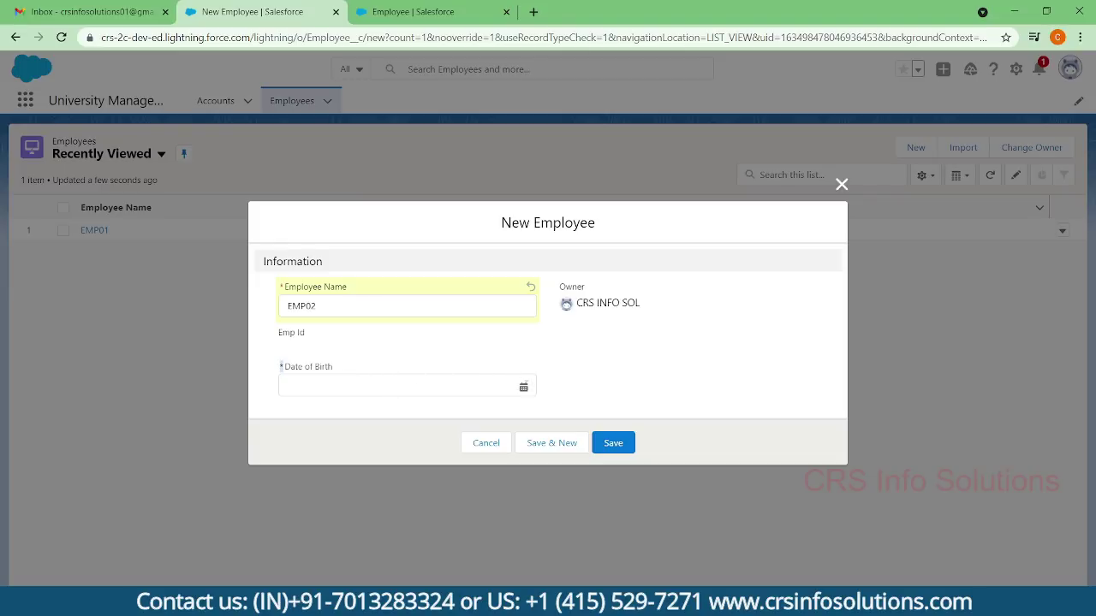
left_click(523, 387)
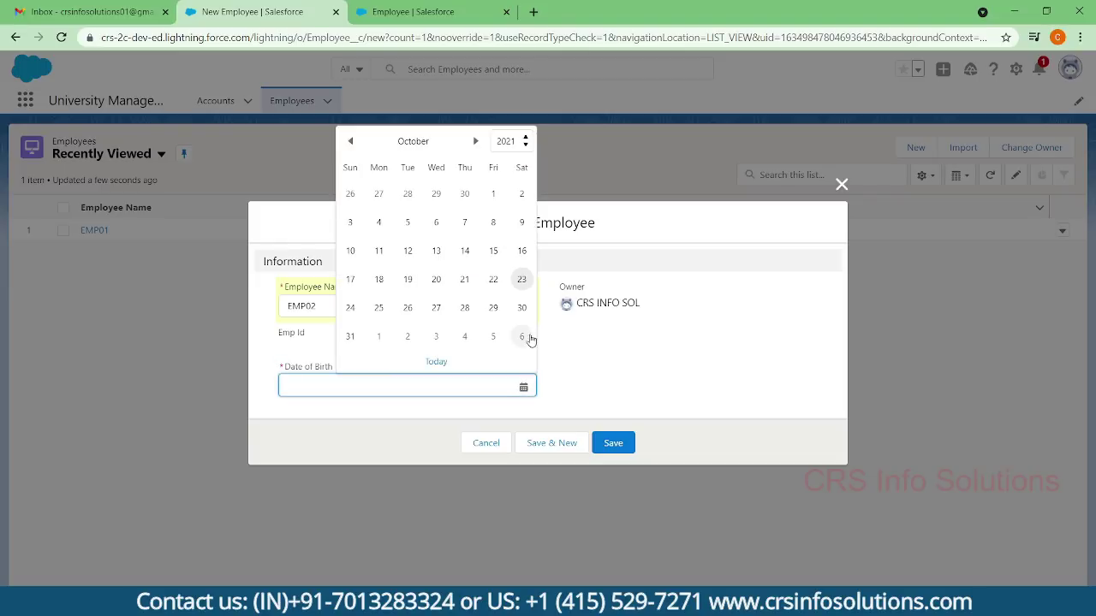
left_click(601, 332)
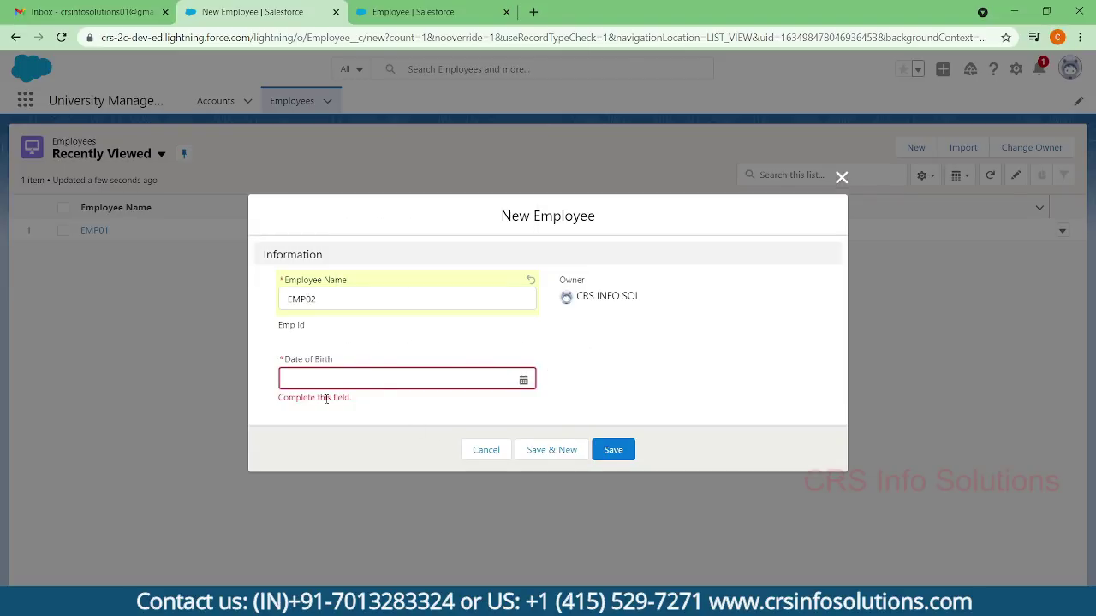
left_click_drag(276, 403, 357, 405)
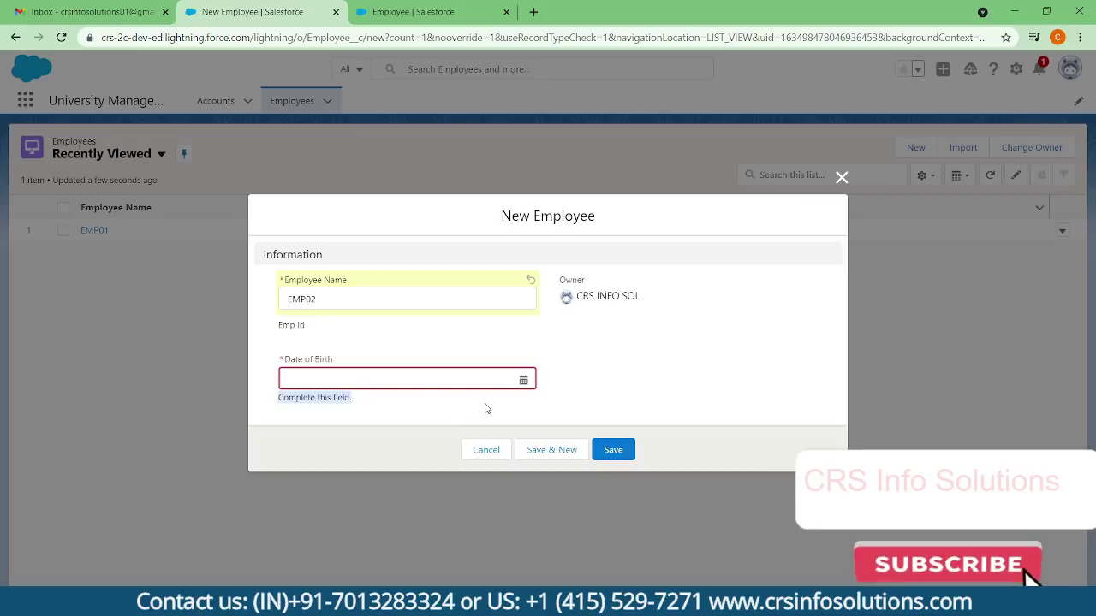
Set Date of Birth to 10/1/2002, save, and confirm the auto-assigned Emp Id Emp-00001.
left_click(523, 380)
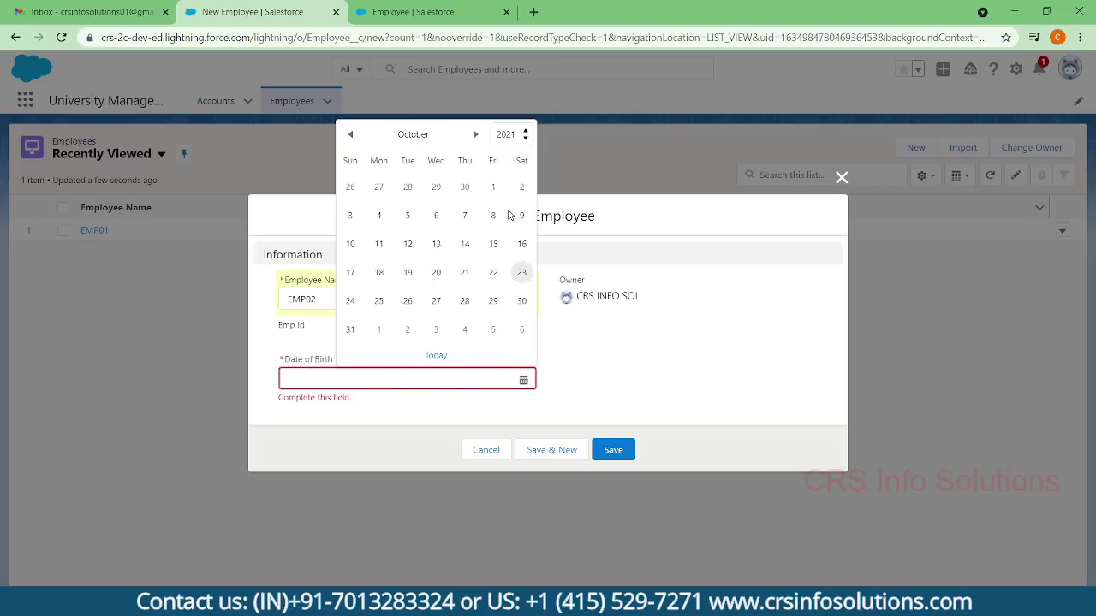
left_click(512, 161)
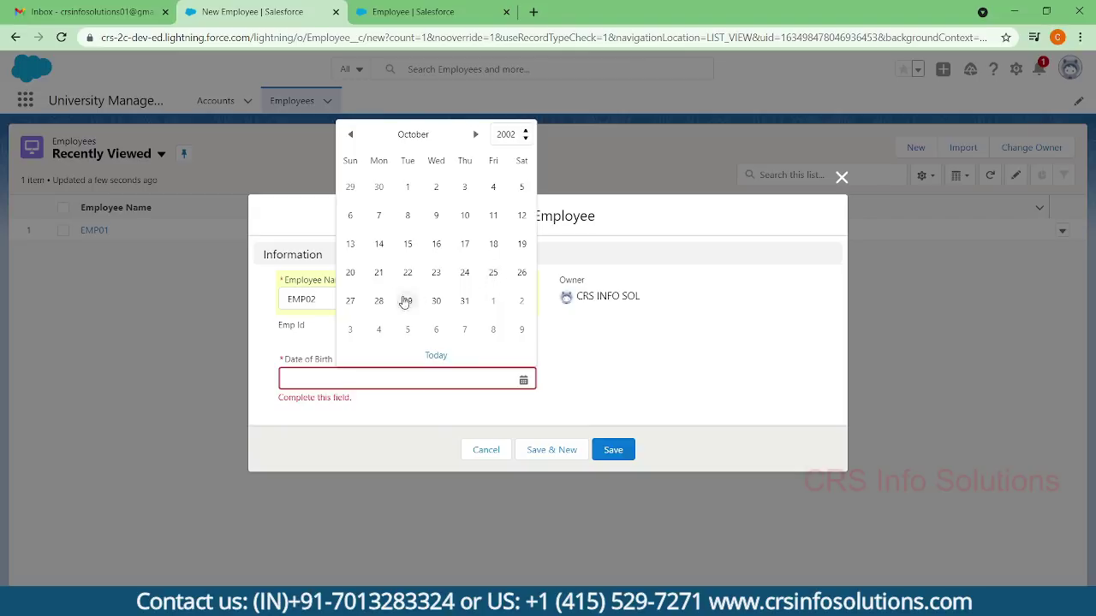
left_click(407, 187)
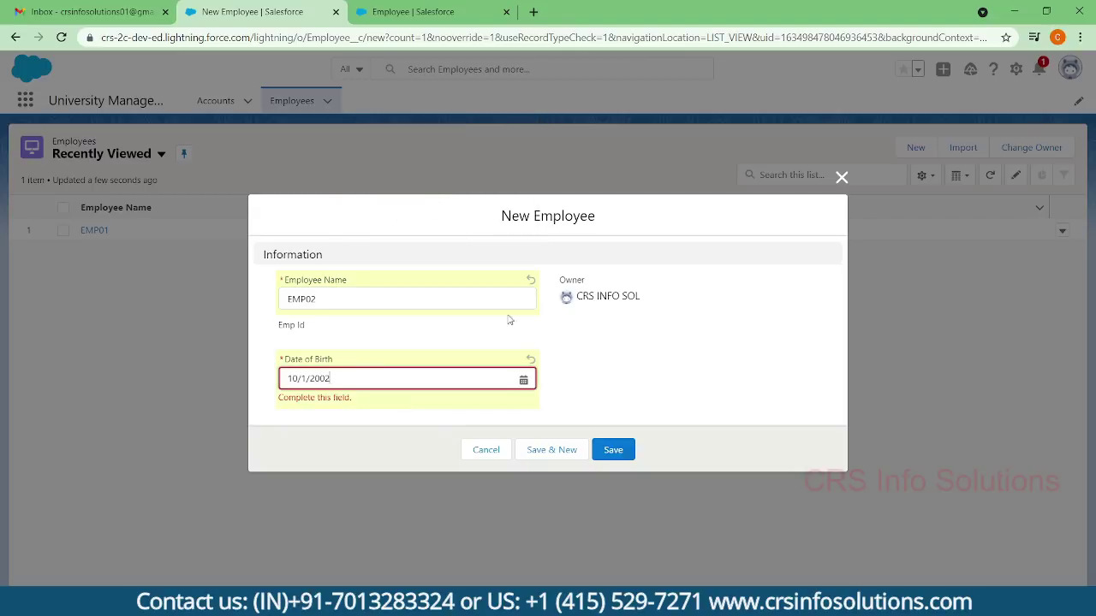
left_click(612, 447)
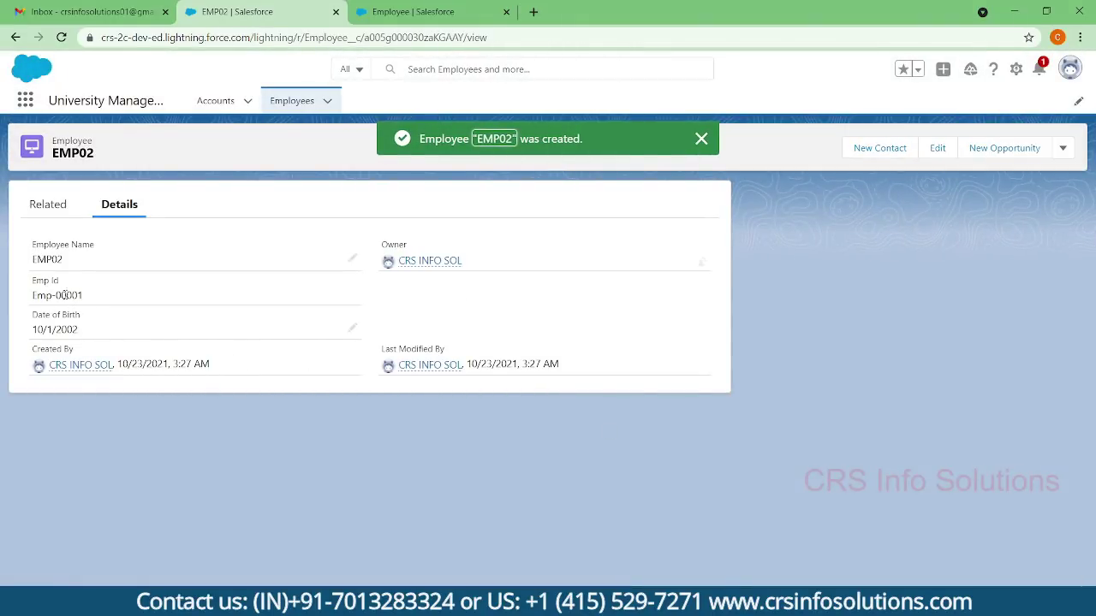
left_click_drag(31, 295, 91, 300)
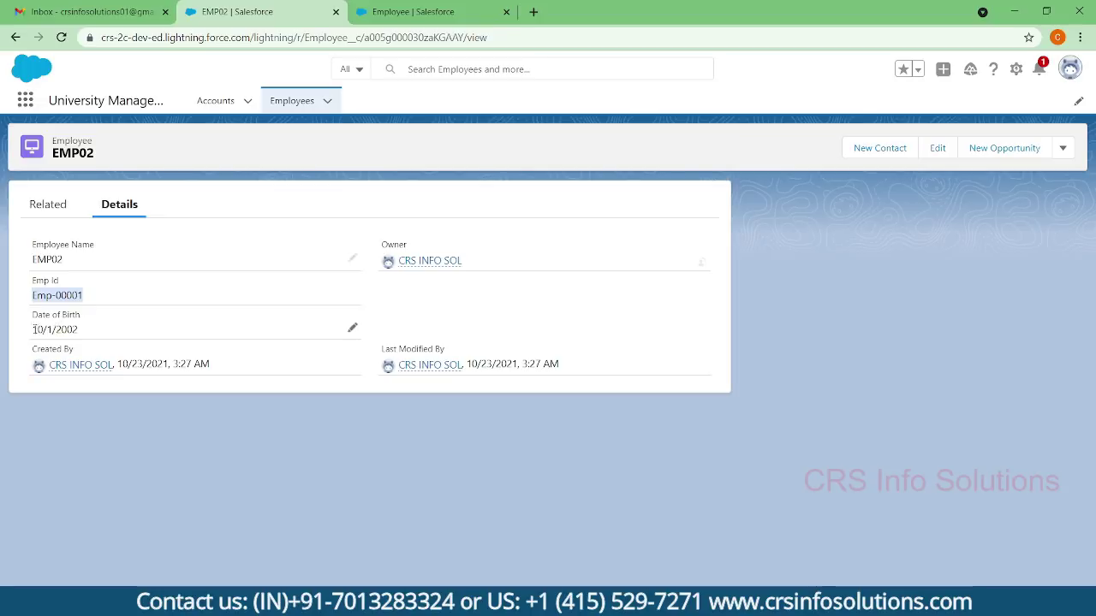
left_click_drag(34, 329, 101, 334)
left_click(298, 423)
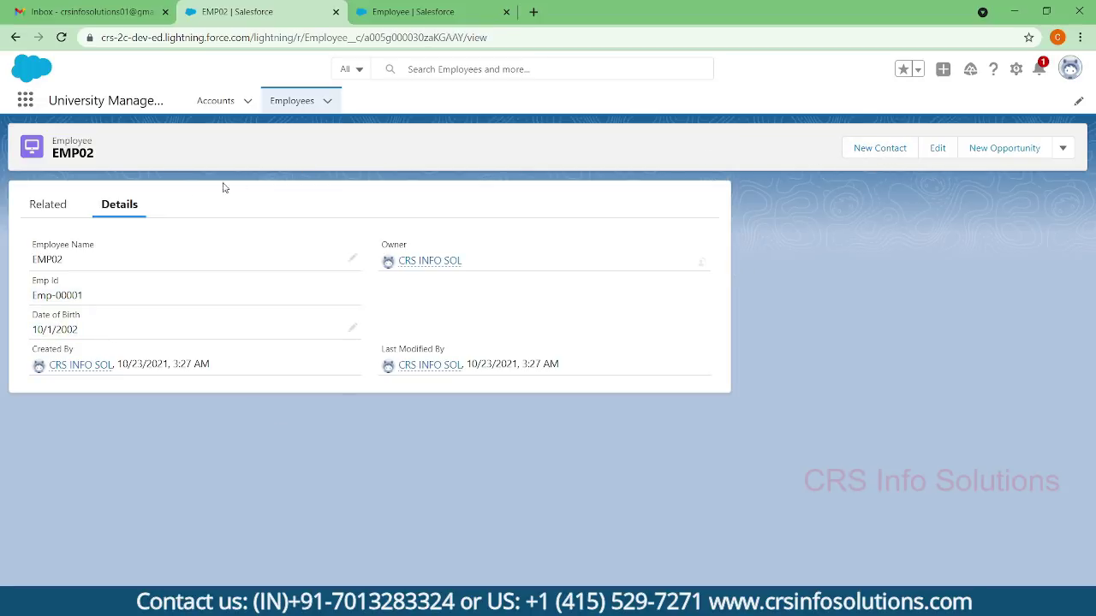
Add employee EMP03 with Date of Birth 10/8/2003, save it, and check its Emp Id reads Emp-00002.
left_click(292, 101)
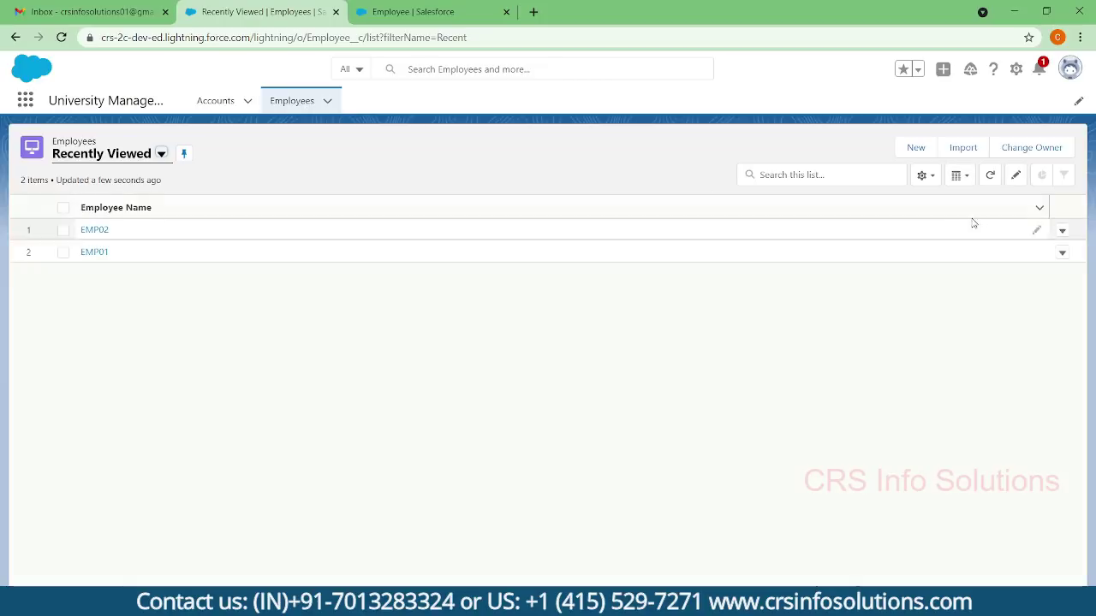
left_click(916, 149)
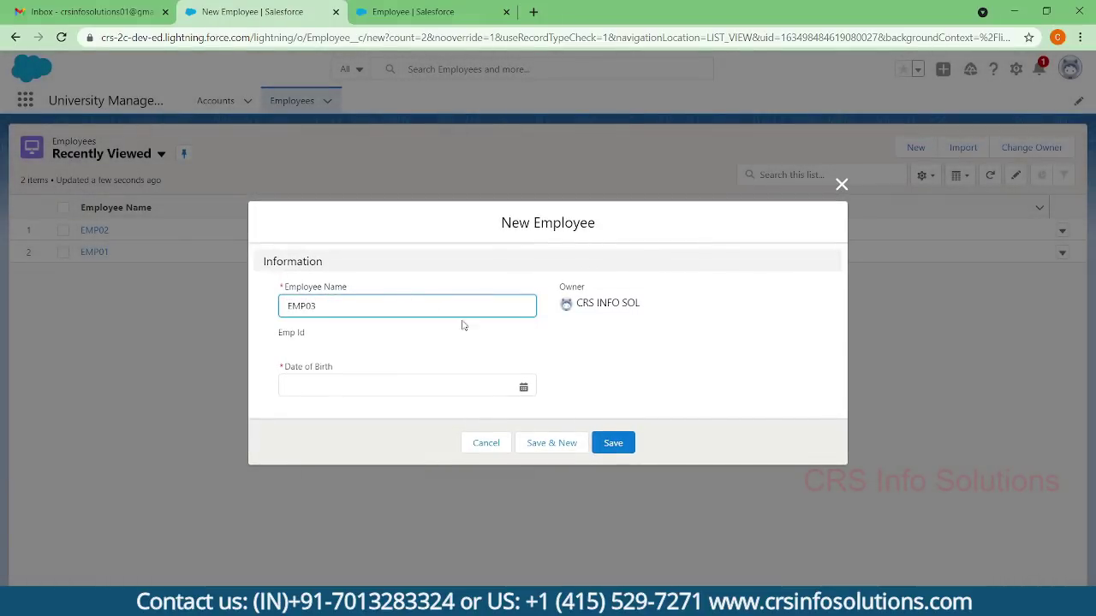
left_click(521, 387)
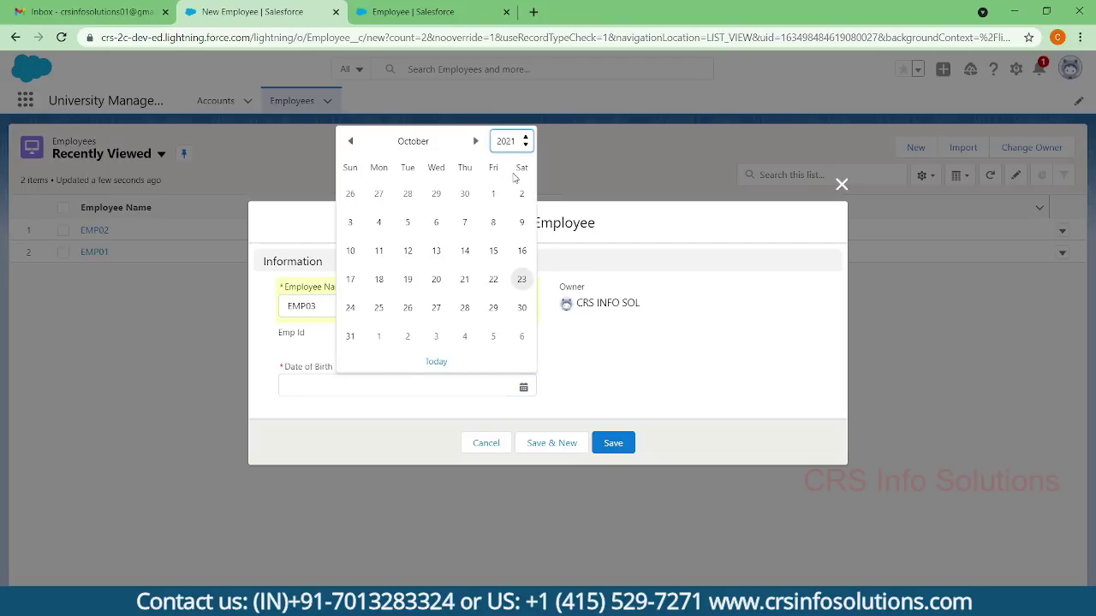
left_click(514, 175)
left_click(436, 222)
left_click(613, 443)
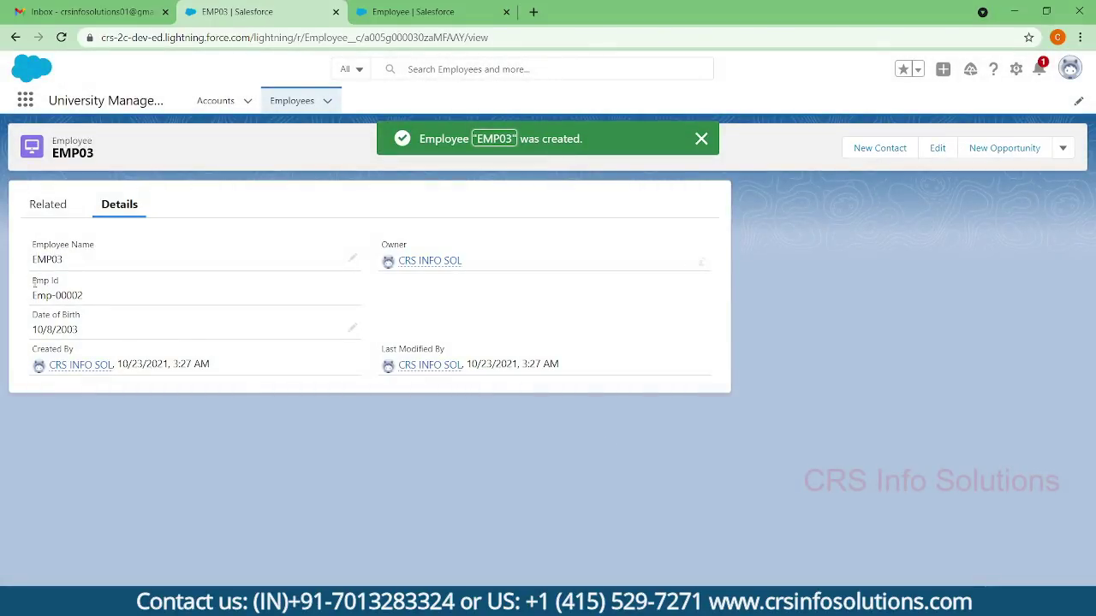
left_click_drag(55, 294, 89, 299)
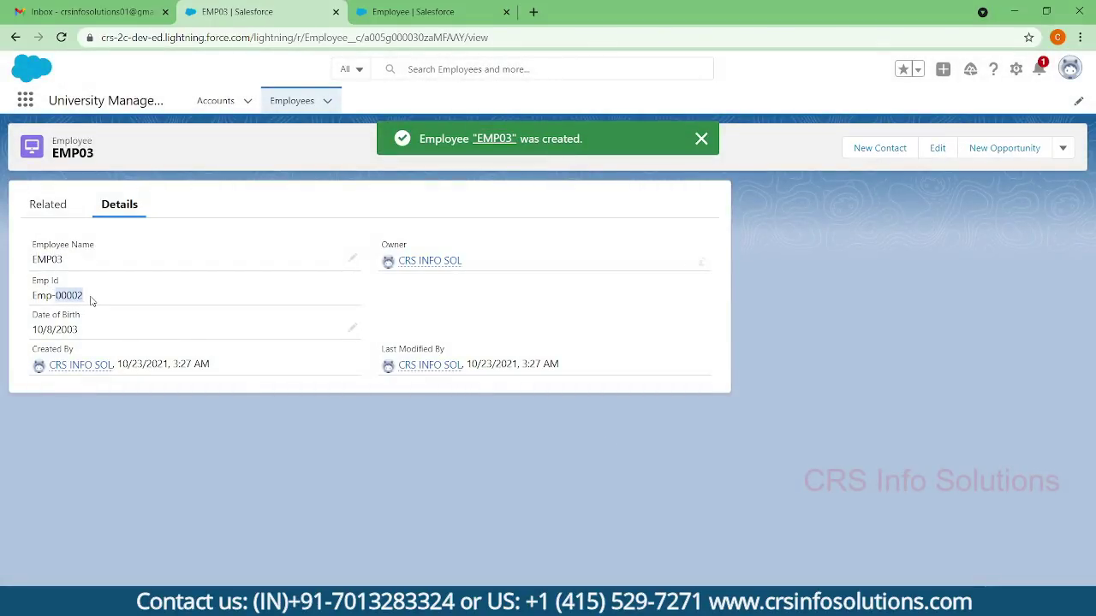